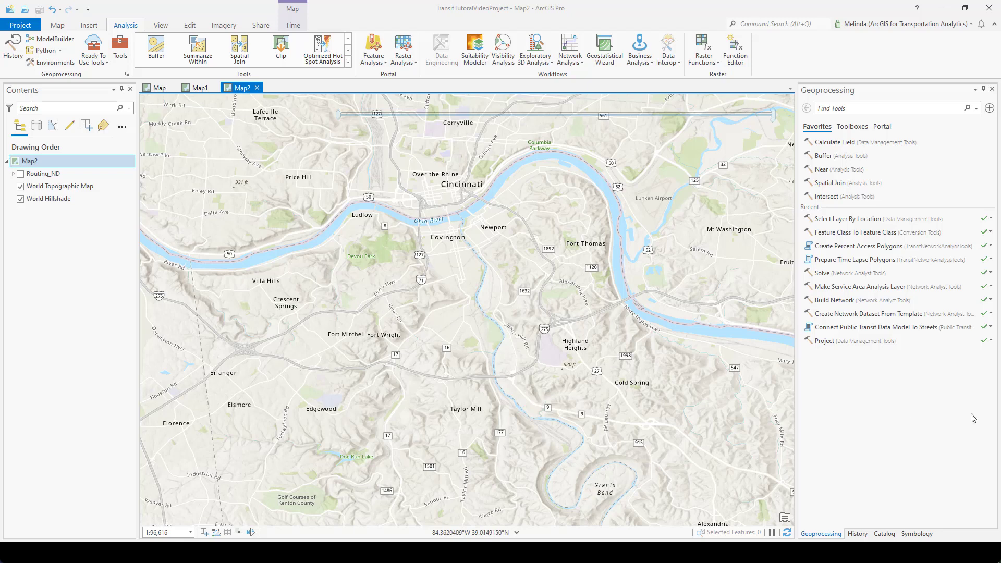
- Open the Generate Shapes Features From GTFS tool and choose the TANK folder as its input GTFS folder
click(881, 109)
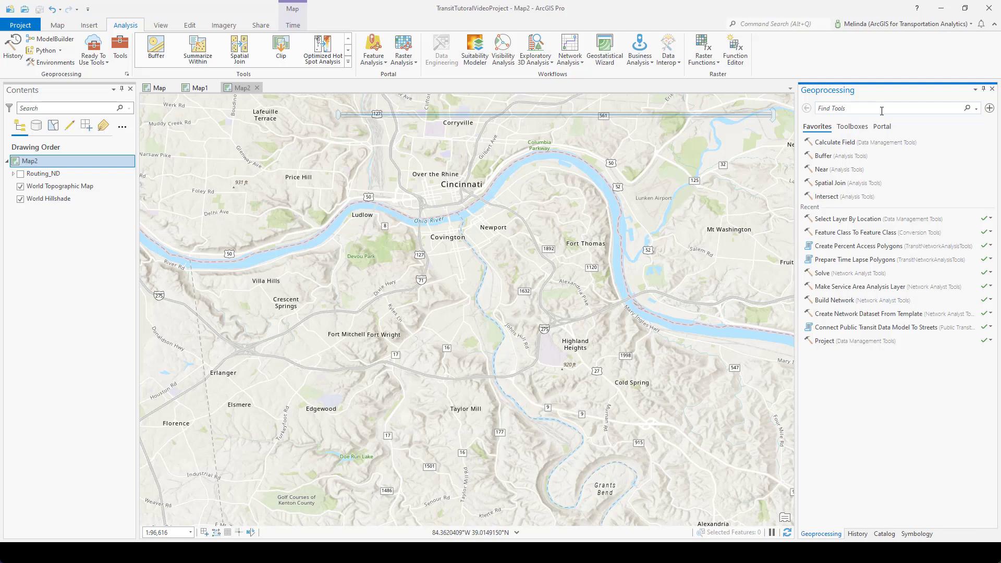
text(G)
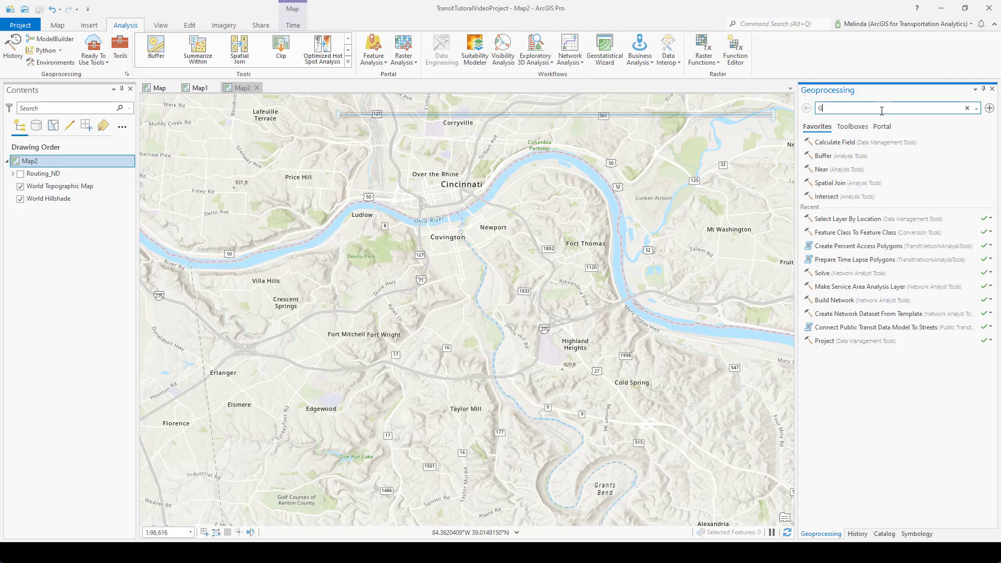
text(enerate Shapes)
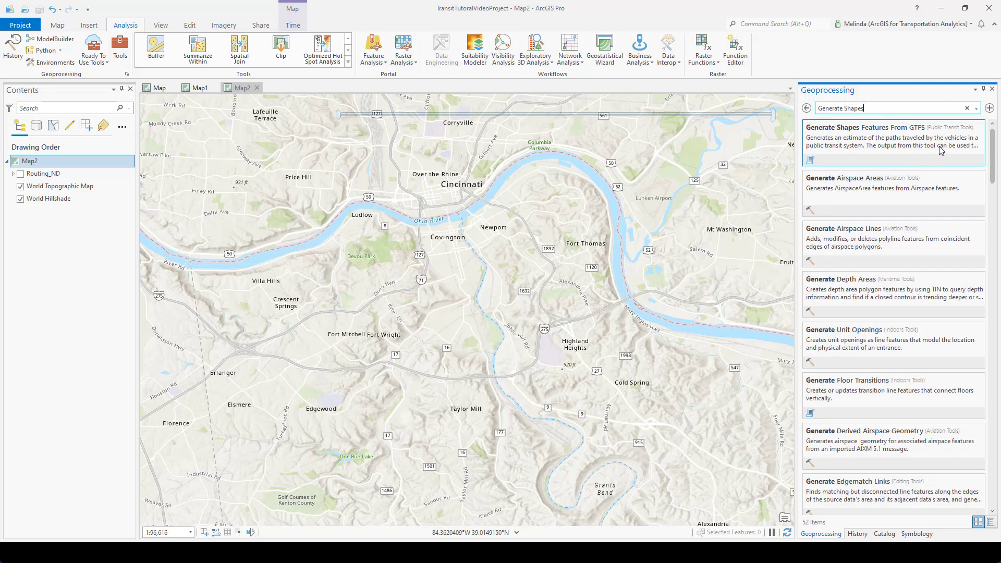
click(898, 148)
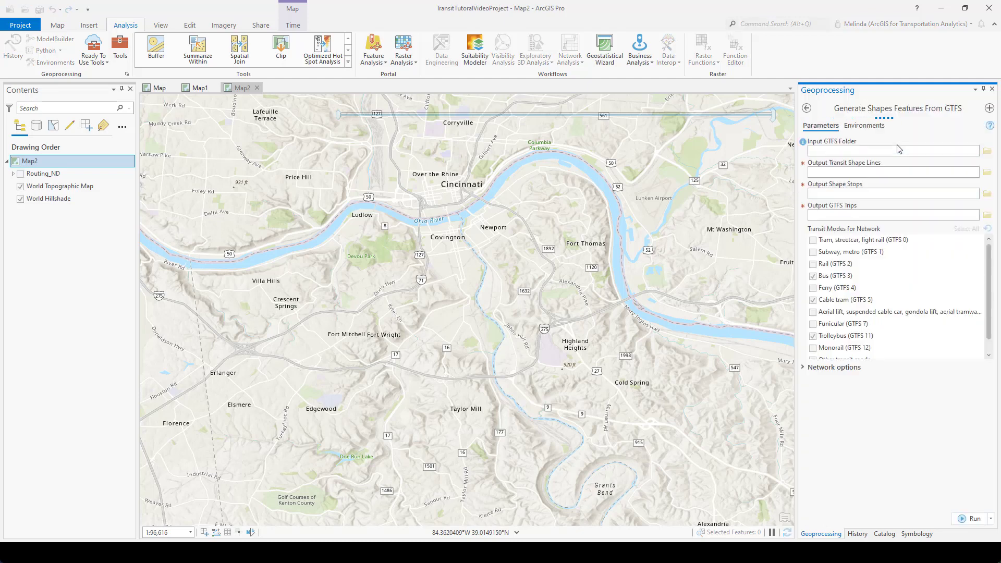
click(986, 151)
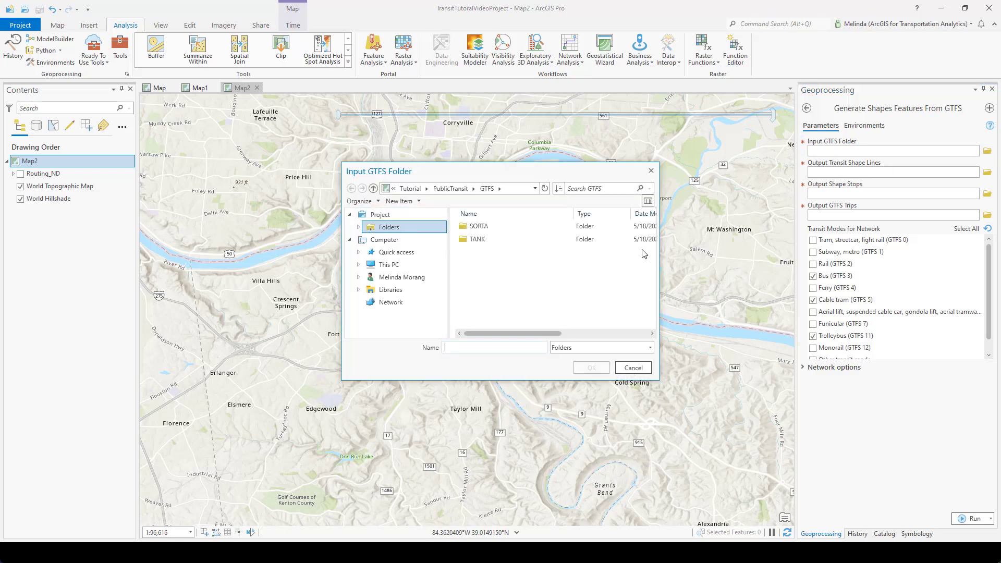
click(485, 241)
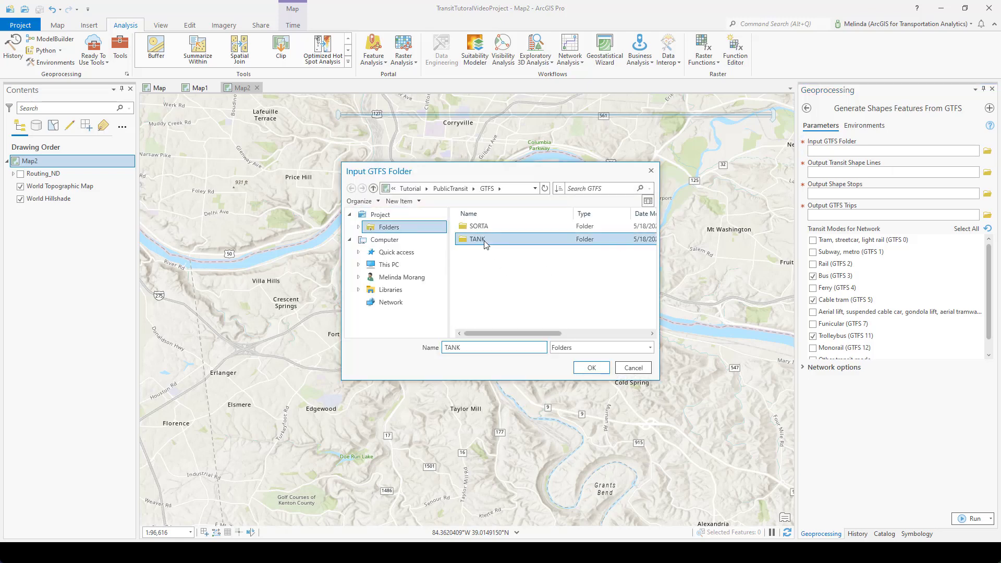
click(600, 372)
- Name the output transit shape lines TANK_Shapes and the output shape stops TANK_Stops in the project geodatabase
click(943, 174)
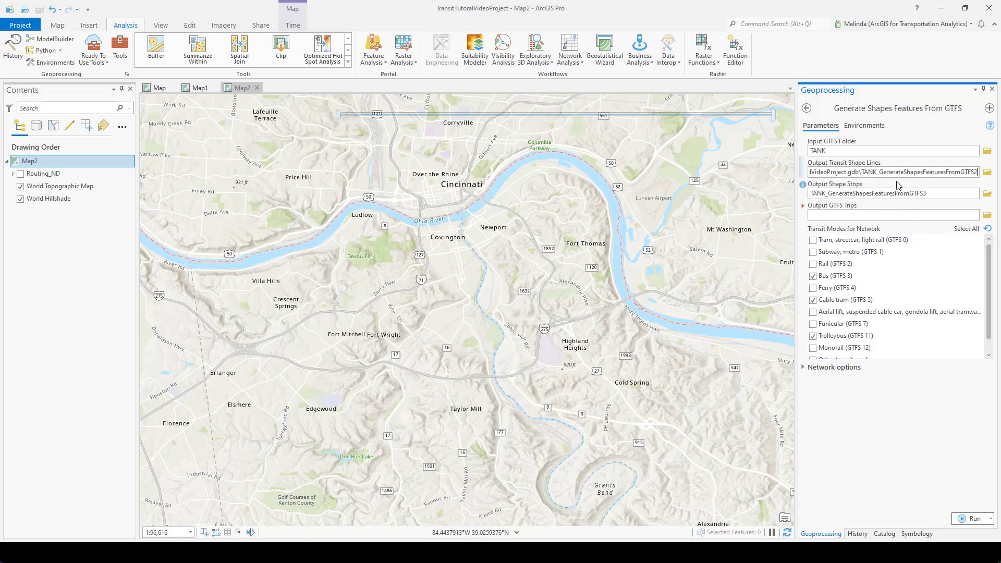
drag(880, 172, 999, 181)
text(Shapes)
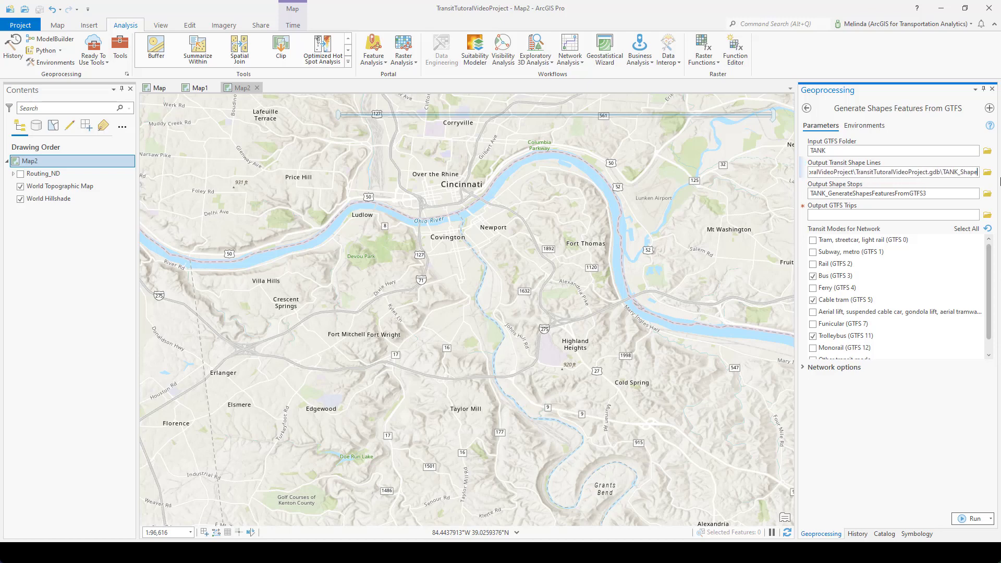
click(896, 193)
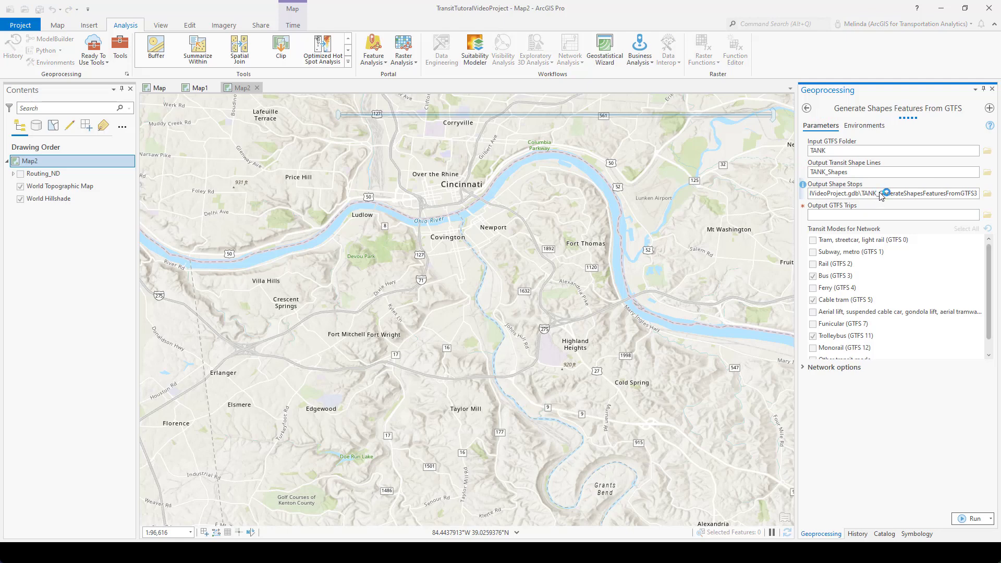
drag(879, 194, 977, 194)
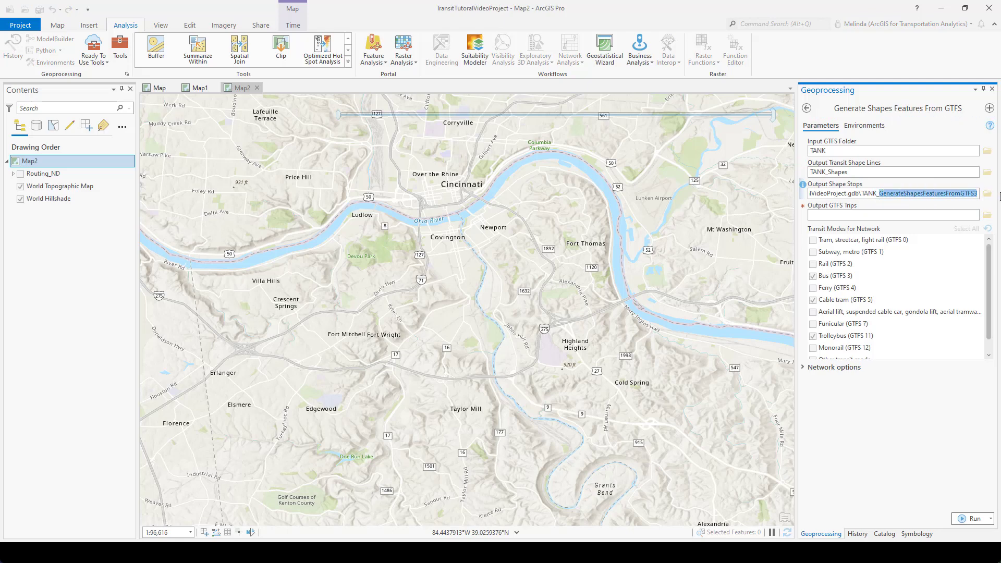
text(Stops)
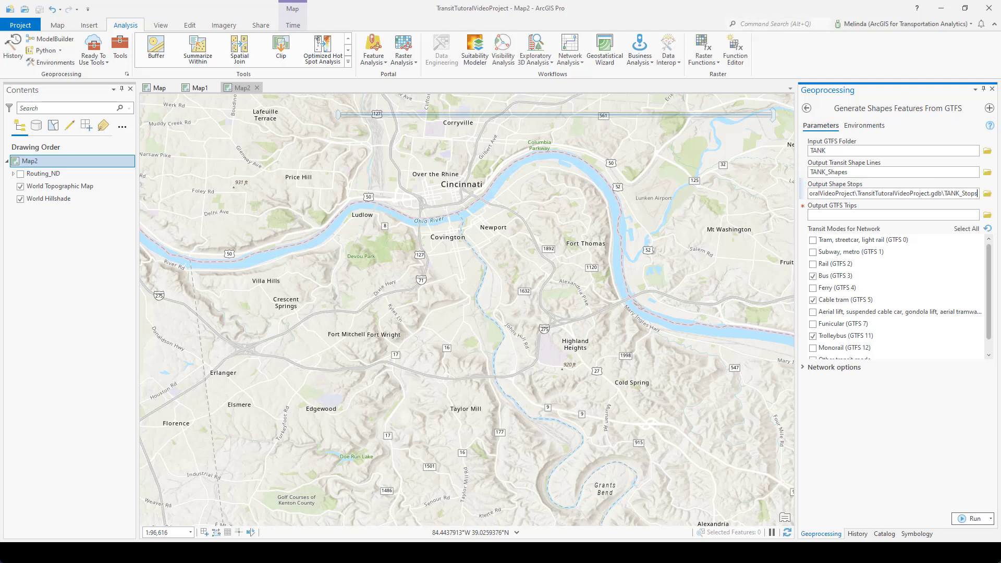
- Set the output GTFS trips file to updated_trips.txt in the TransitTutoralVideoProject folder
click(892, 215)
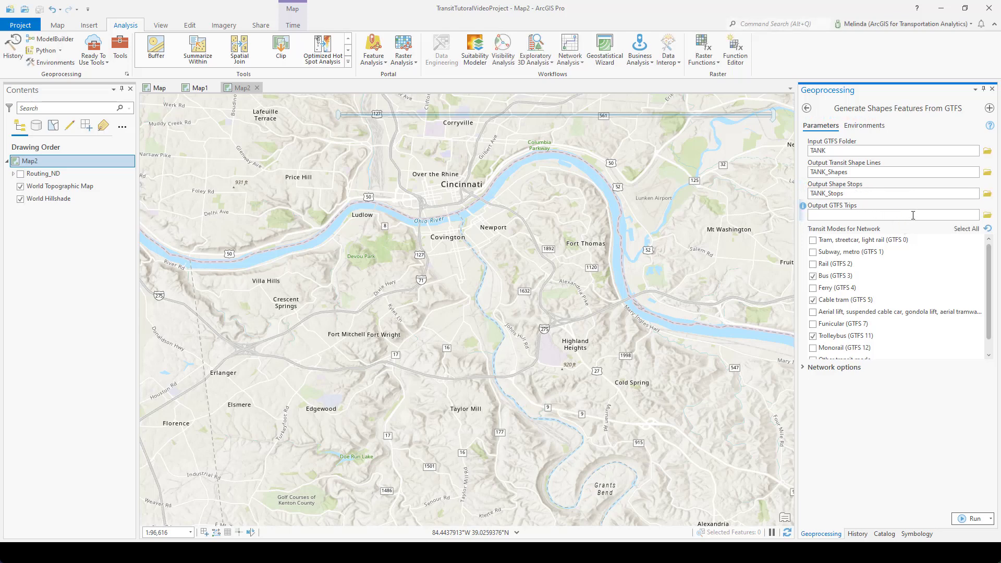
click(987, 215)
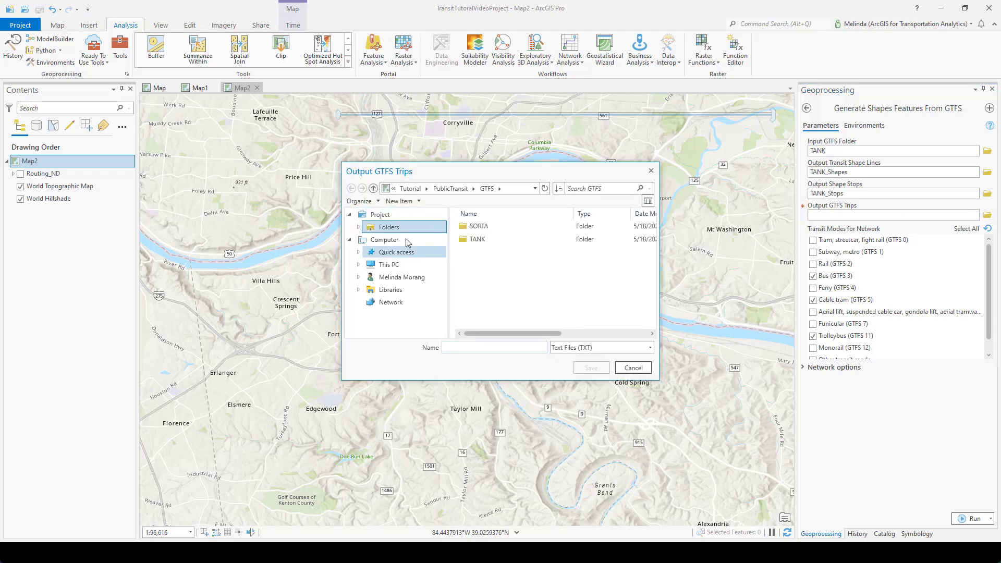
click(389, 227)
double_click(485, 227)
click(494, 347)
text(updated_trips.txt)
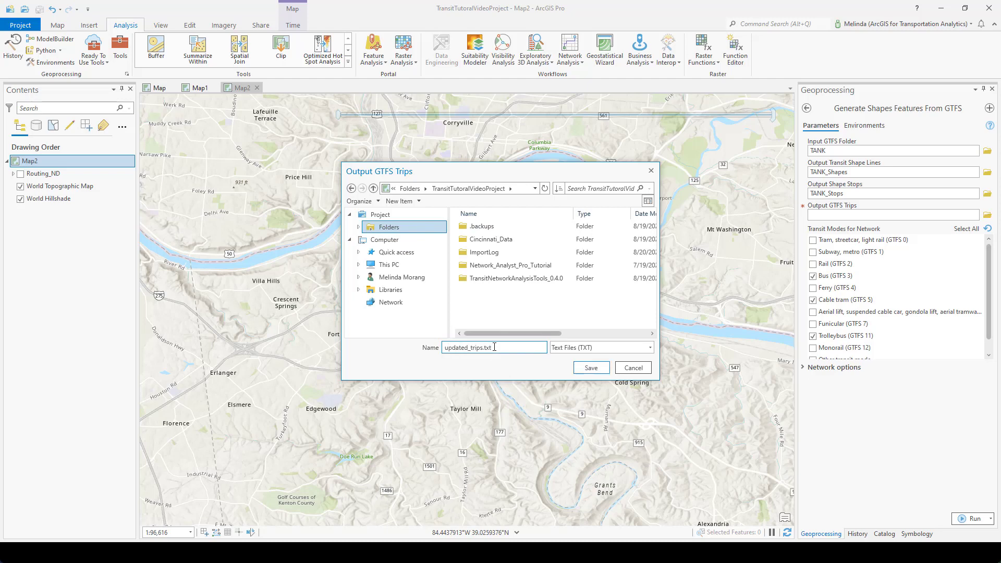
click(591, 368)
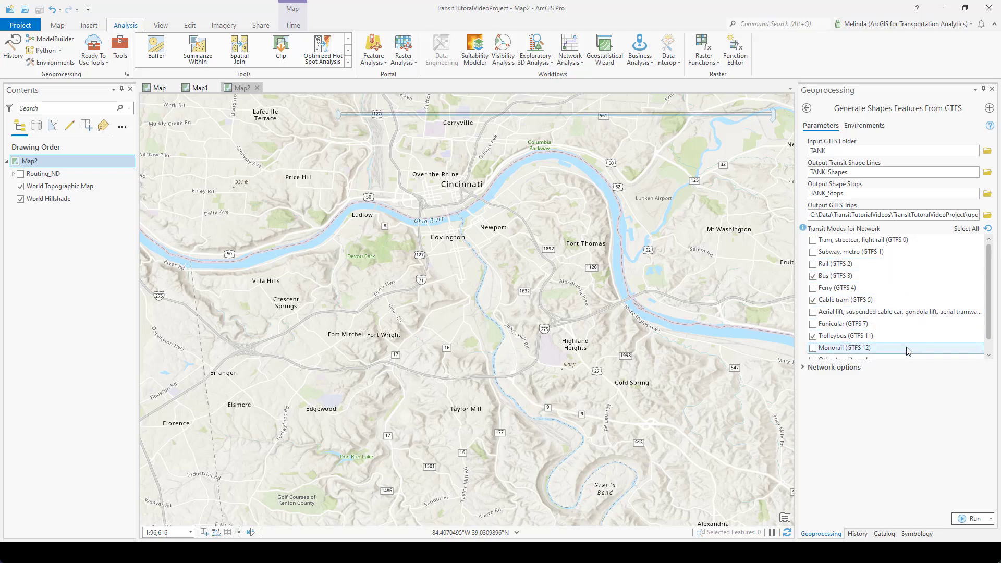
- Set the network data source to Routing_ND and the travel mode to Bus Driving Time, and run the tool
scroll(910, 338, down, 1)
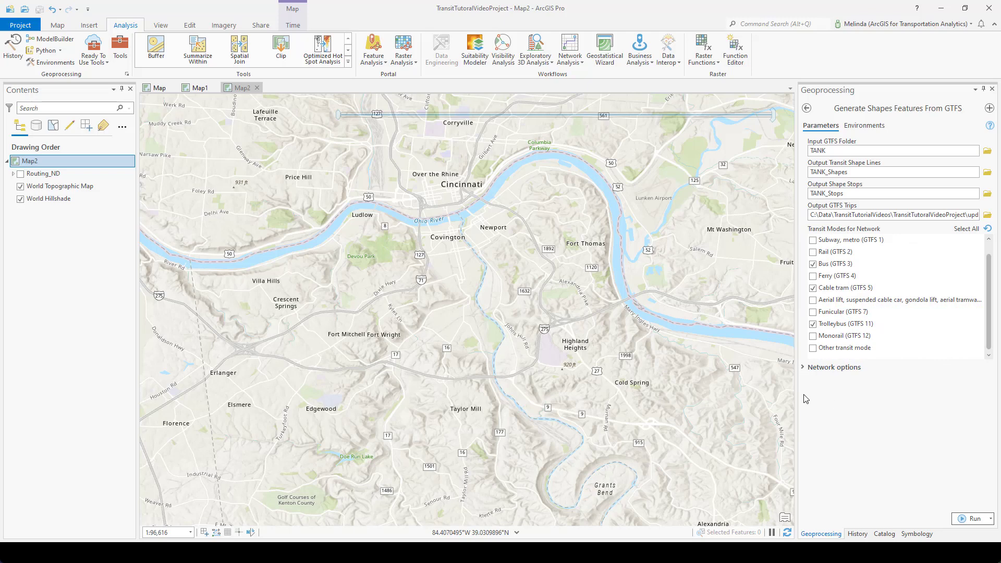
click(803, 368)
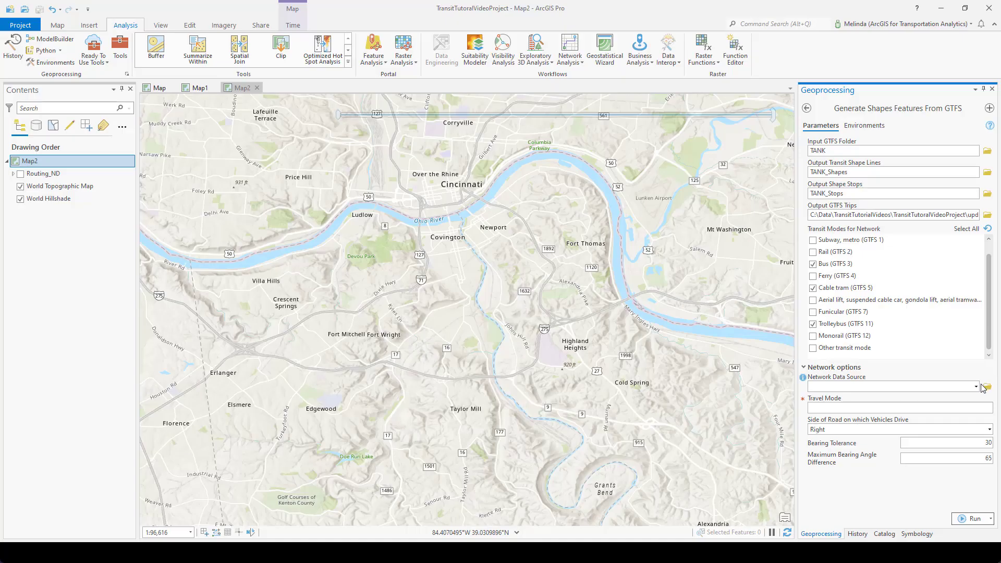
click(977, 387)
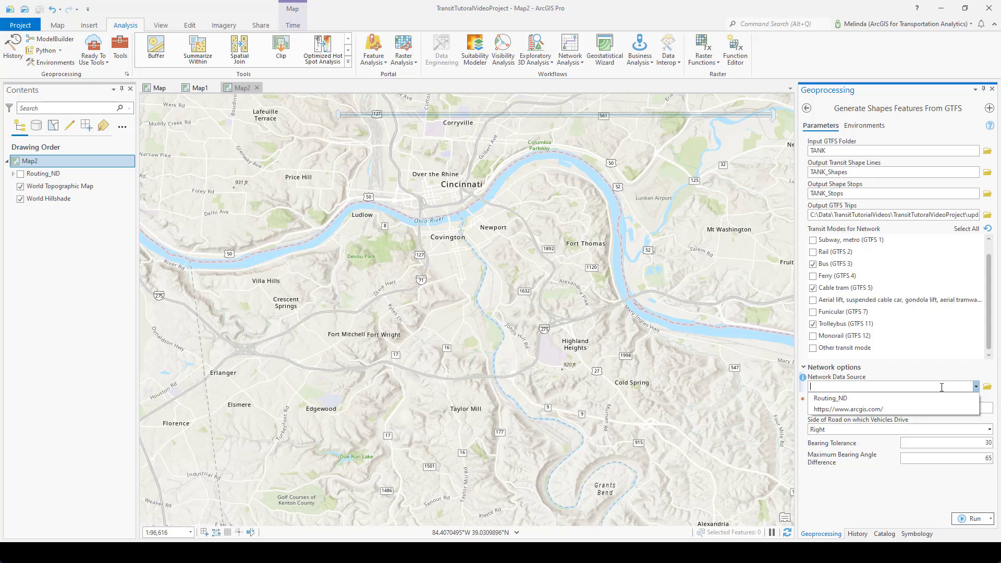
click(830, 398)
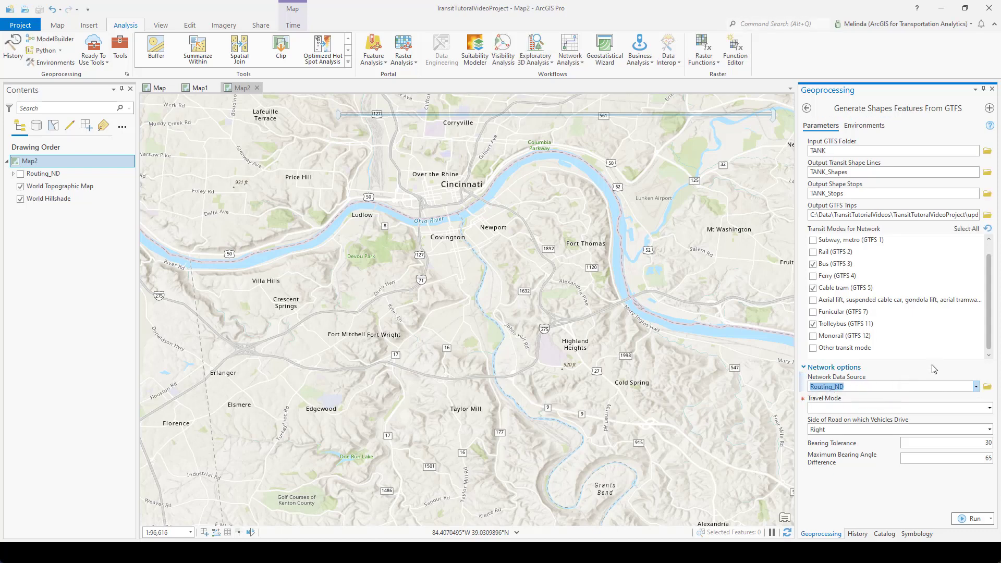
click(989, 409)
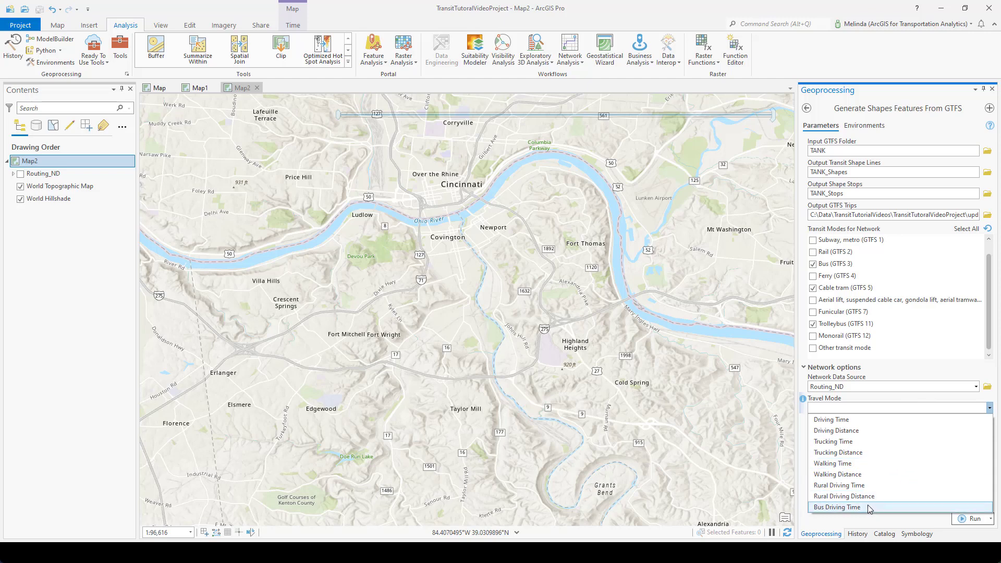
click(850, 508)
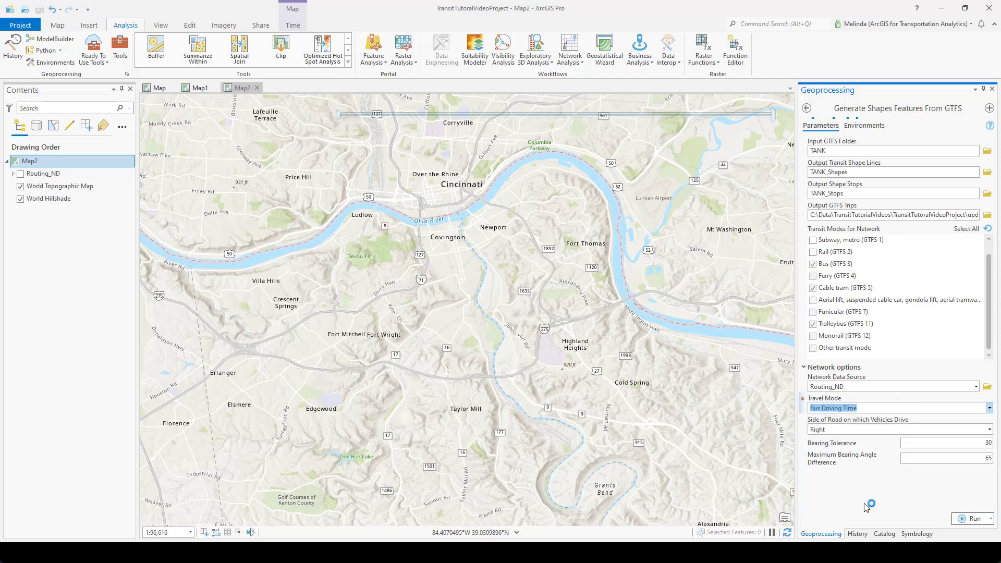
click(866, 411)
click(868, 412)
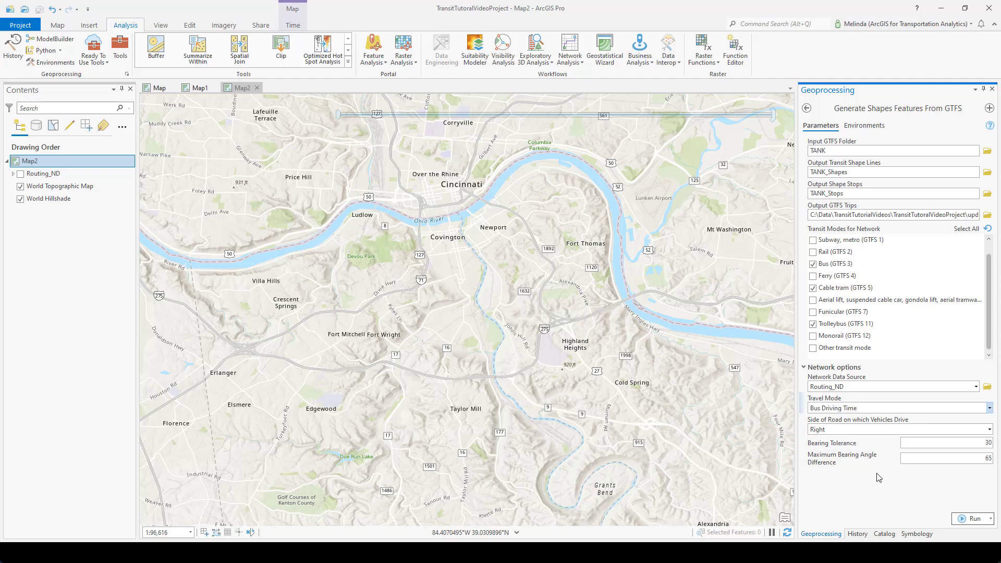
click(970, 518)
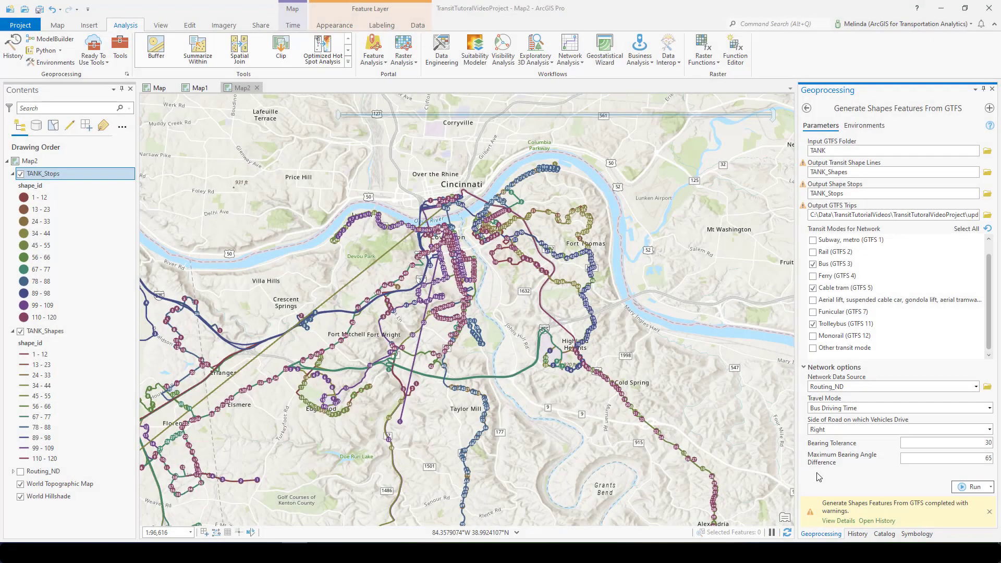
- Examine the tool run's details and messages for the shape IDs affected by the warning, and close the report
click(839, 521)
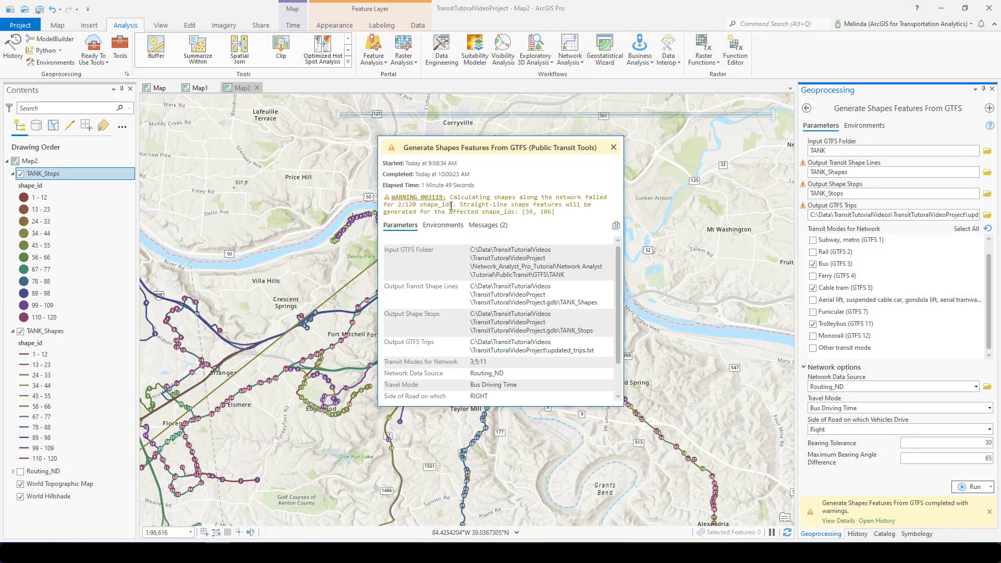
click(482, 226)
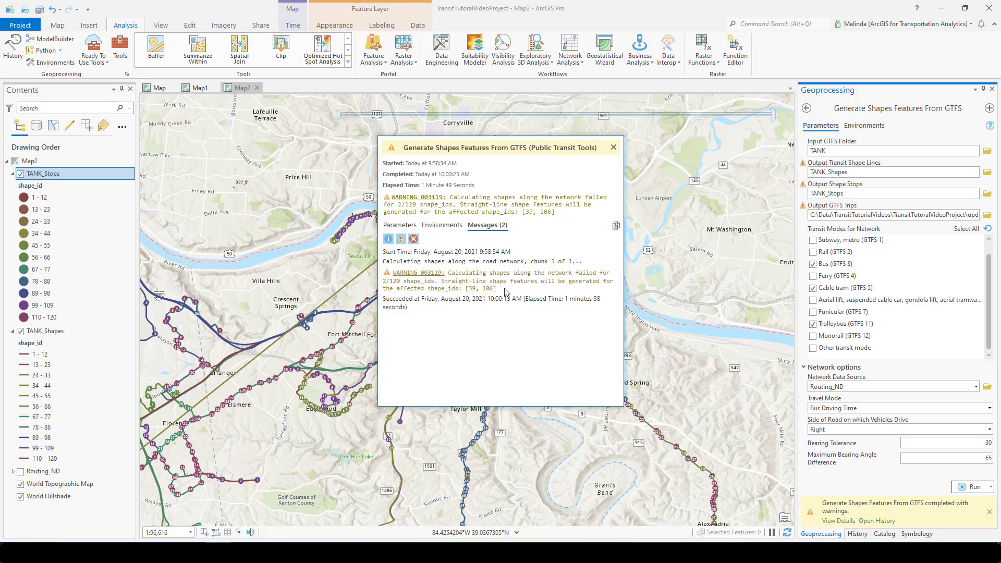
double_click(470, 289)
click(499, 290)
drag(465, 290, 501, 293)
click(613, 147)
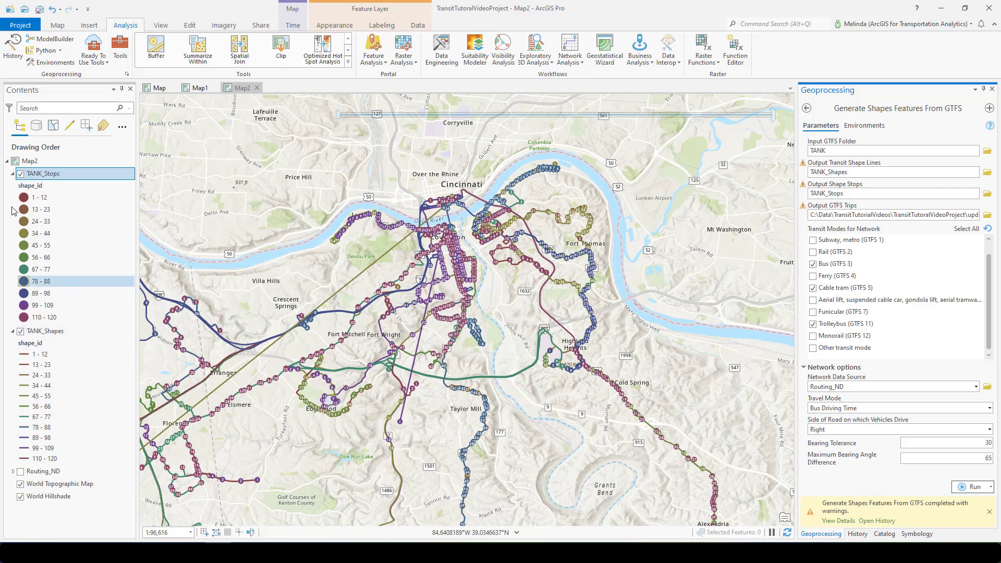
- Temporarily hide the TANK_Stops layer to inspect the generated TANK_Shapes lines on the map, and show it again
click(20, 174)
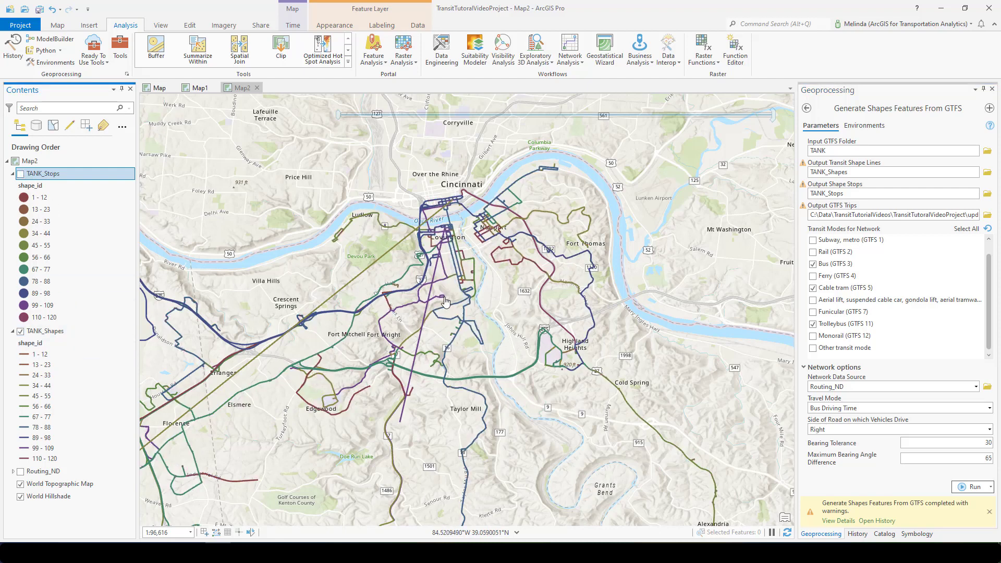
drag(504, 312, 579, 269)
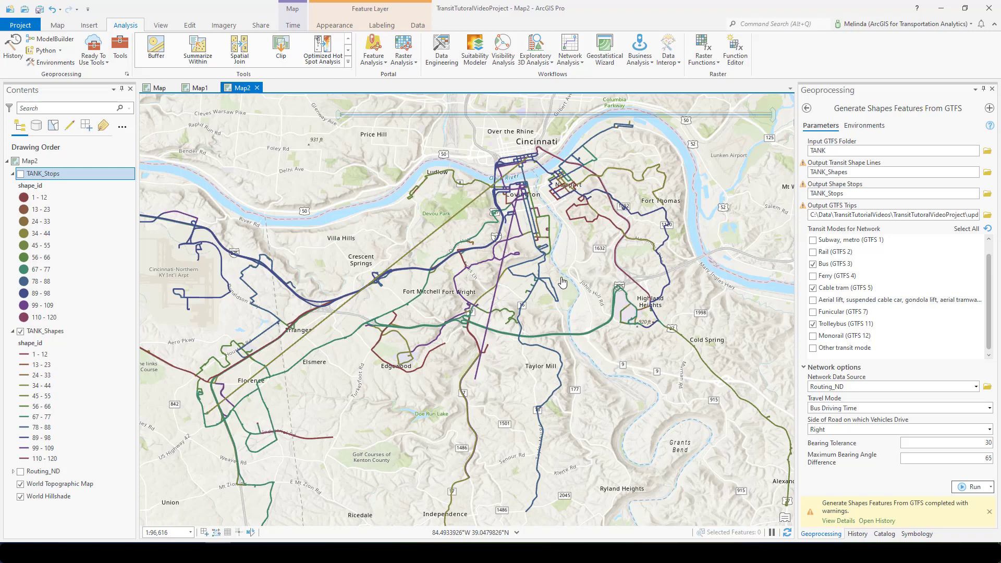
click(20, 174)
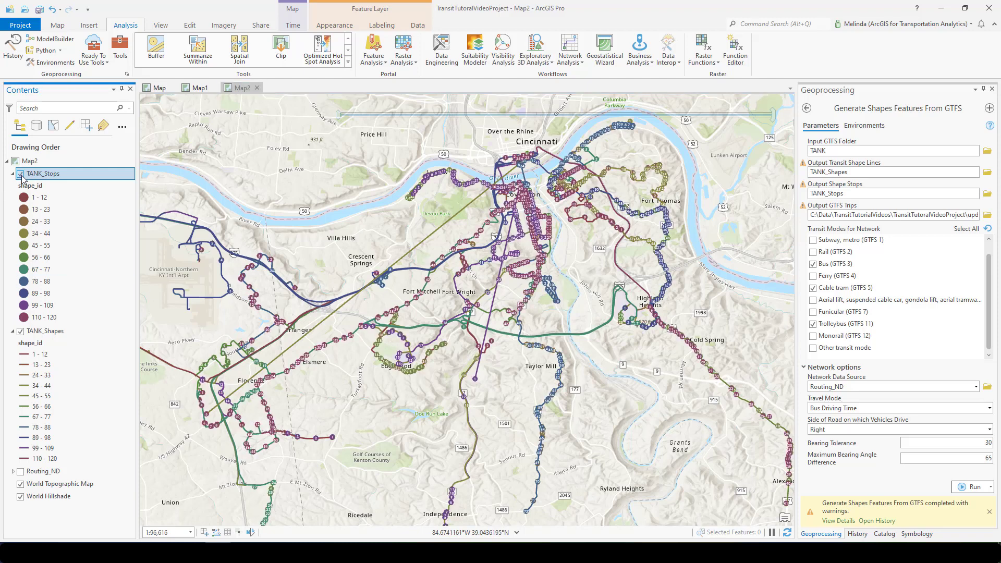
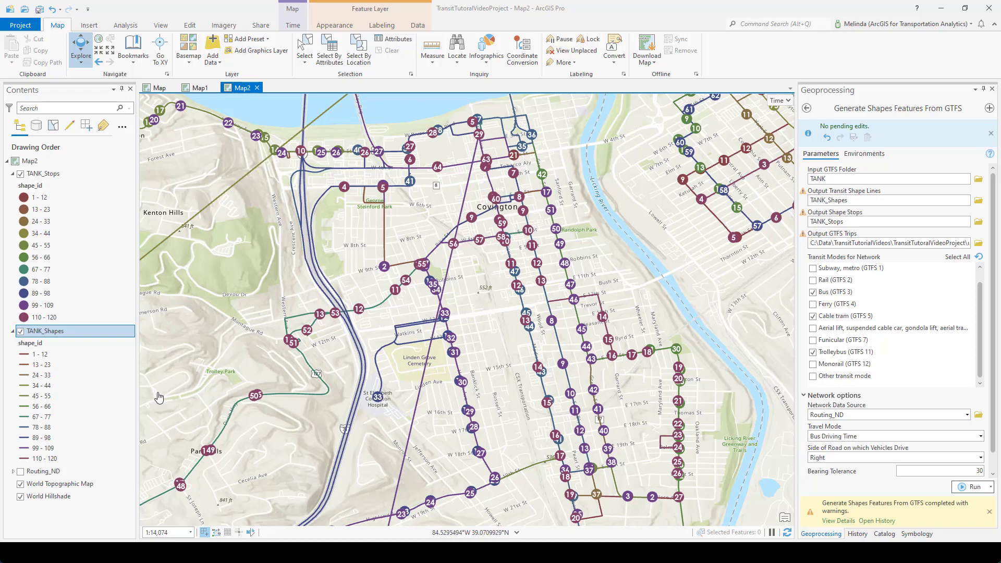
- Add a definition query to the TANK_Shapes layer that keeps only features with shape_id equal to 7
click(51, 340)
double_click(51, 340)
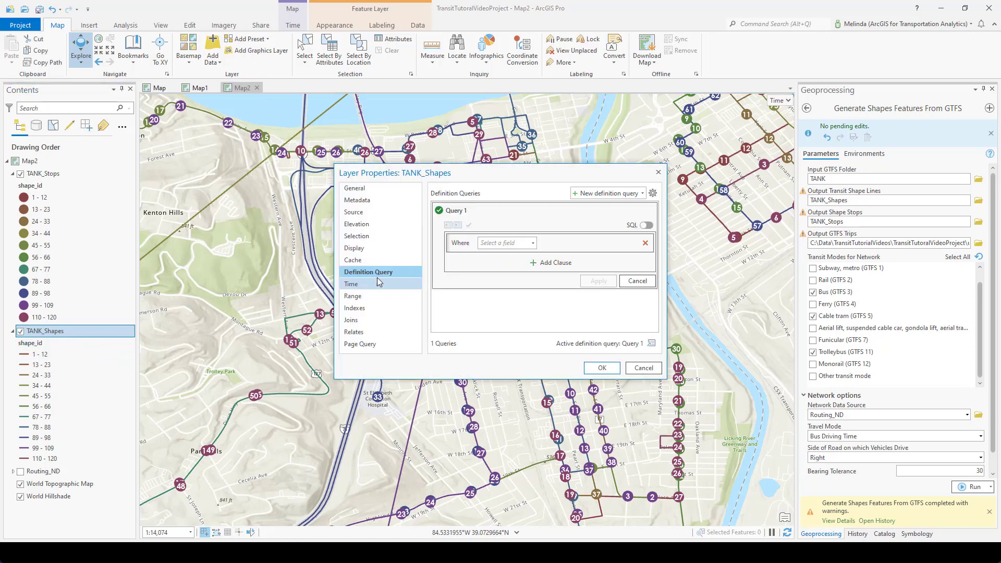
click(533, 243)
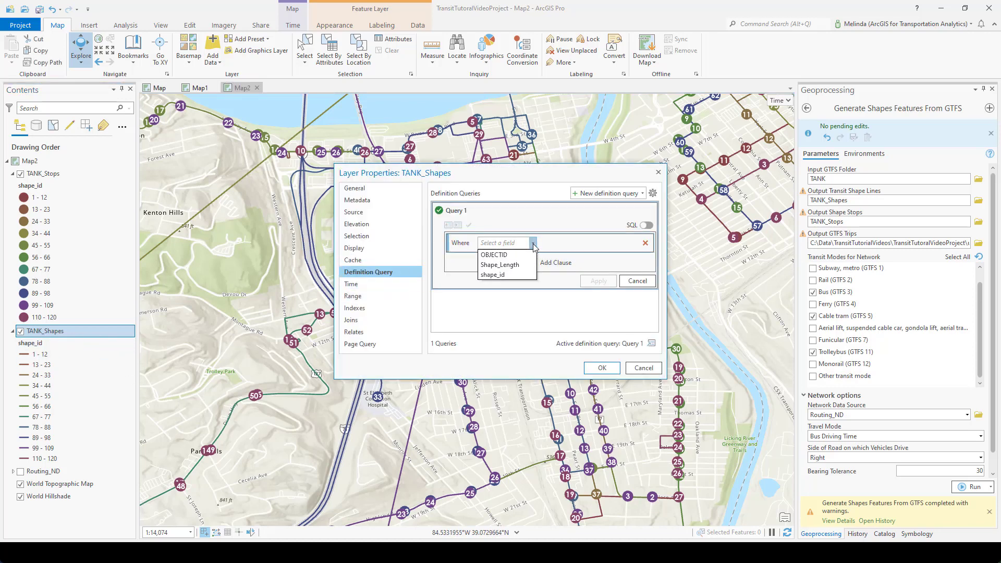
click(493, 275)
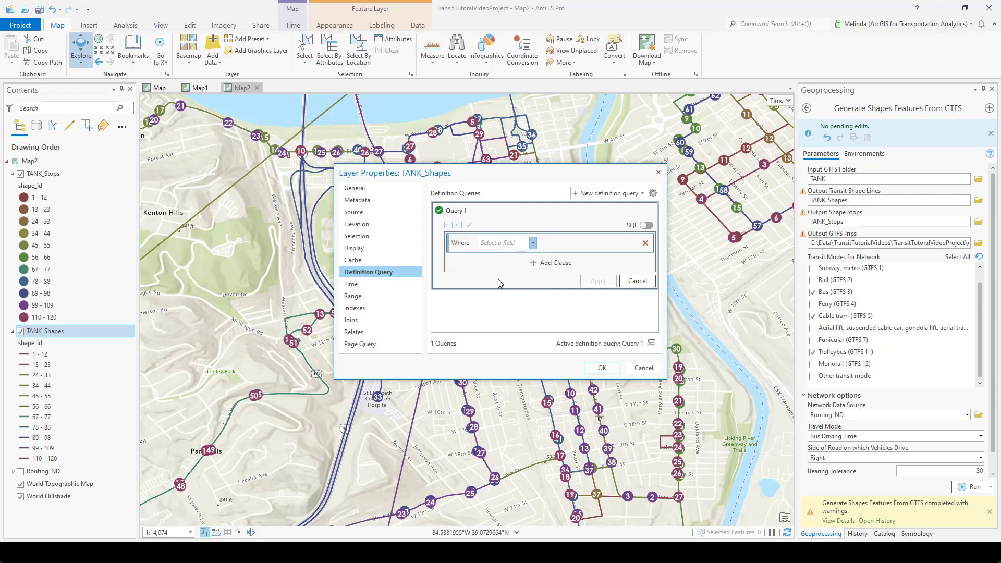
click(593, 241)
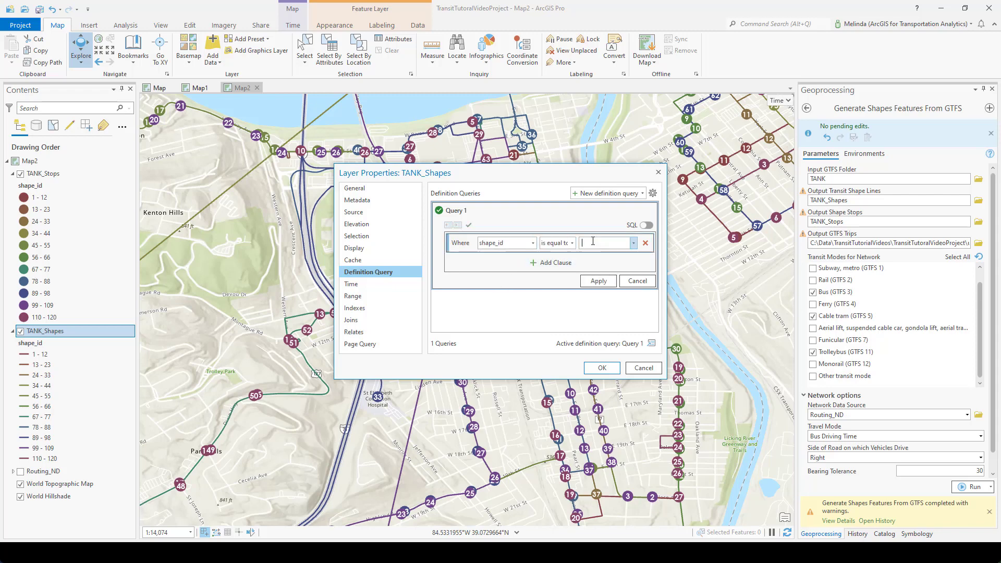
text(7)
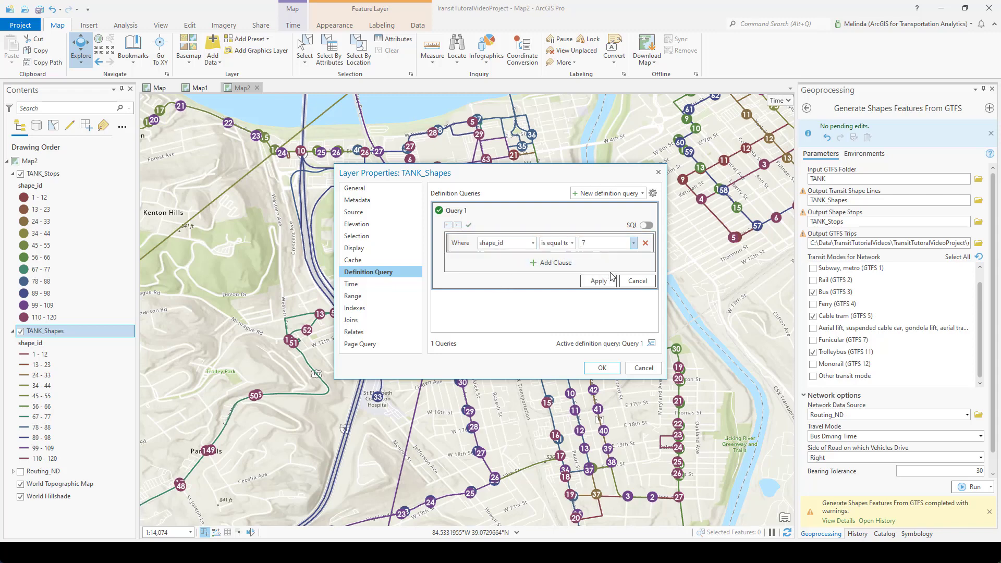
click(598, 280)
click(602, 368)
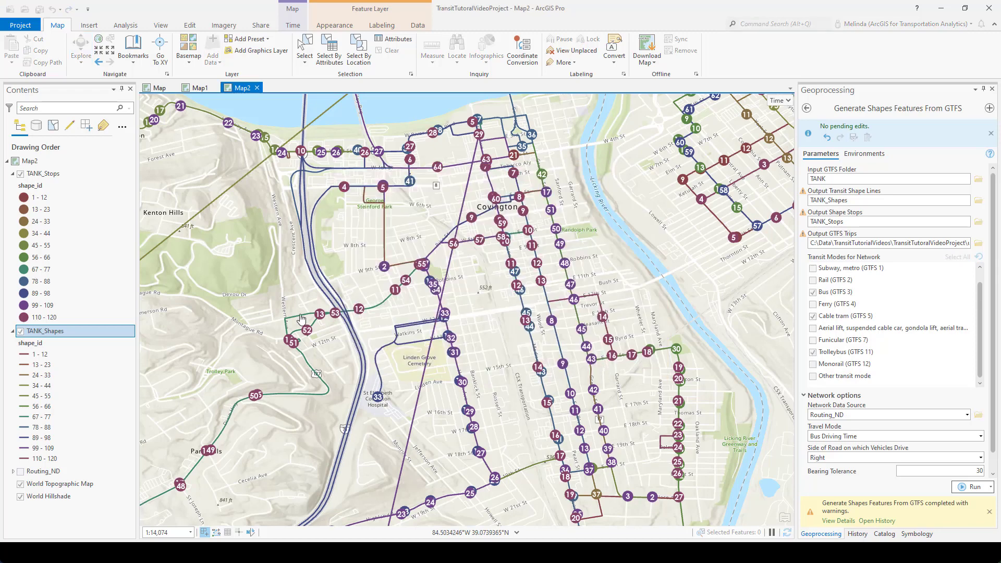
- Filter the TANK_Stops layer with a definition query where shape_id is equal to 7
click(41, 175)
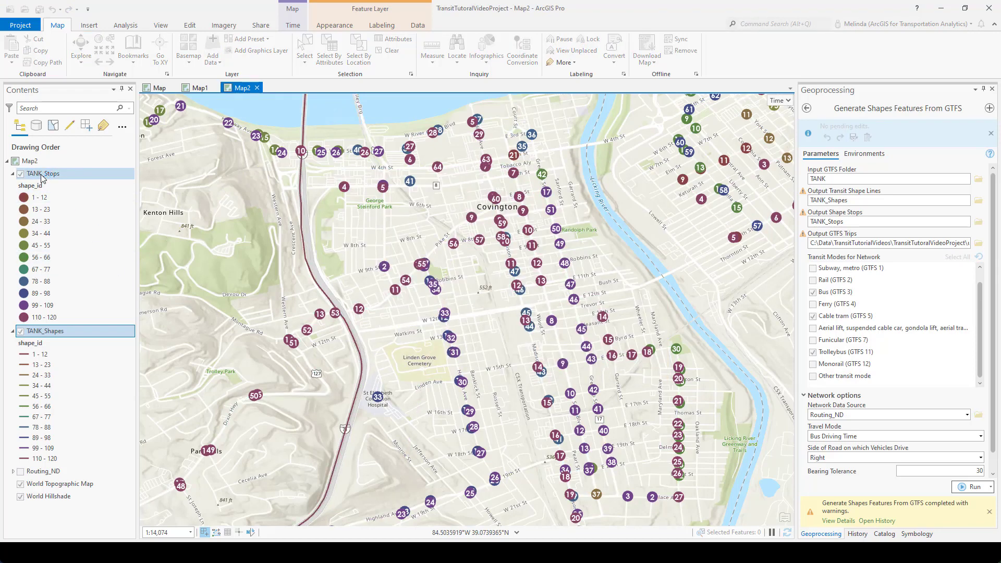
double_click(41, 176)
click(607, 193)
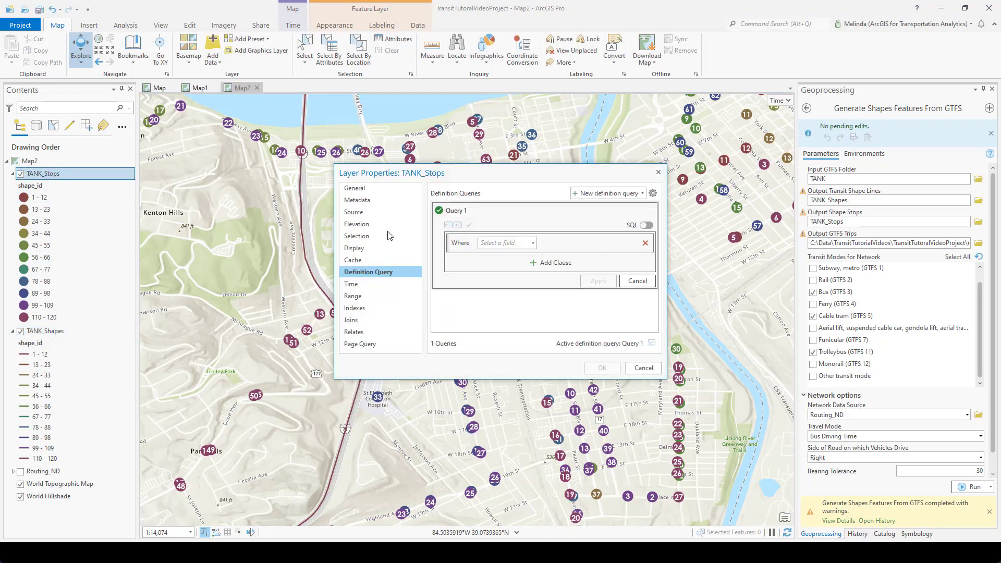
click(533, 243)
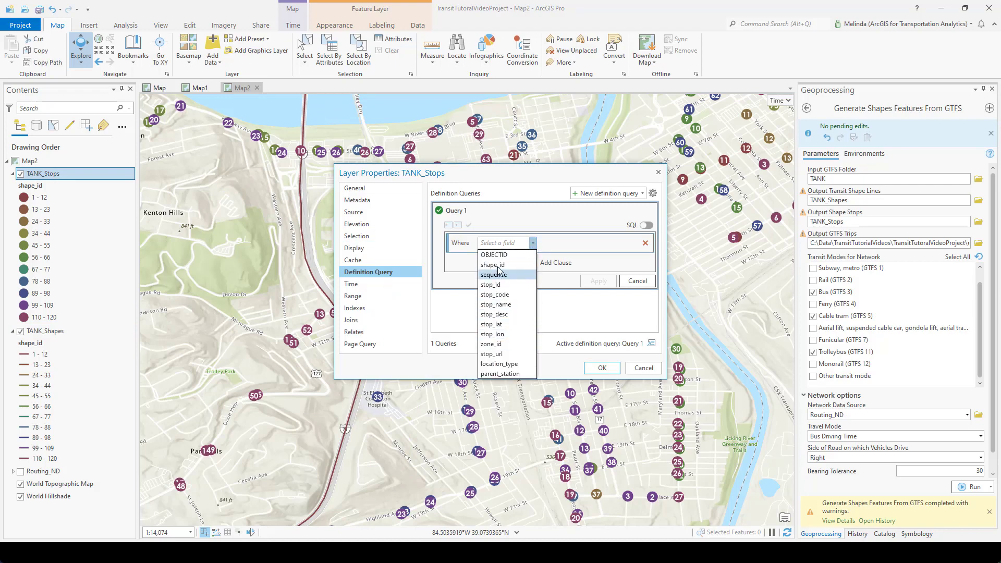
click(496, 265)
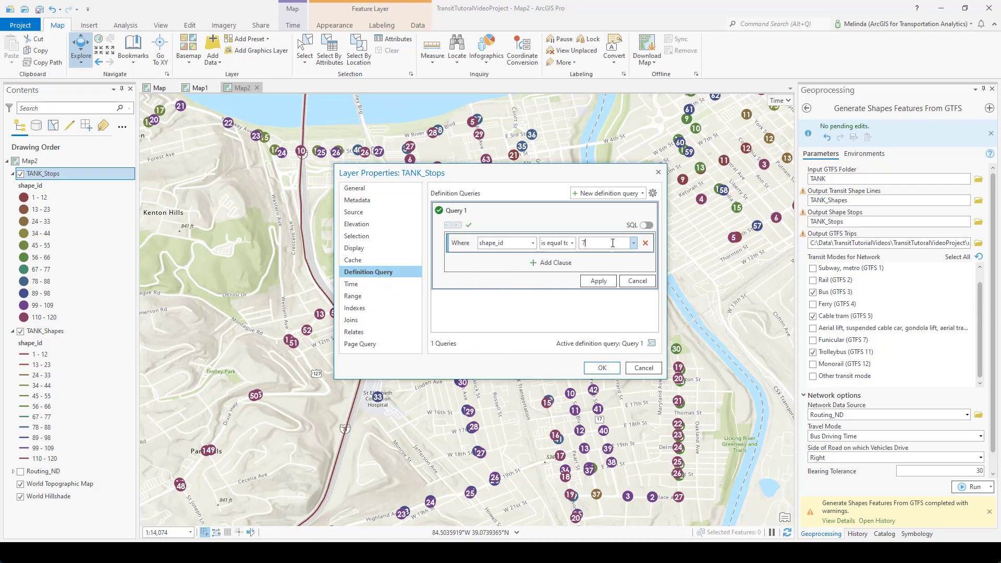
click(597, 281)
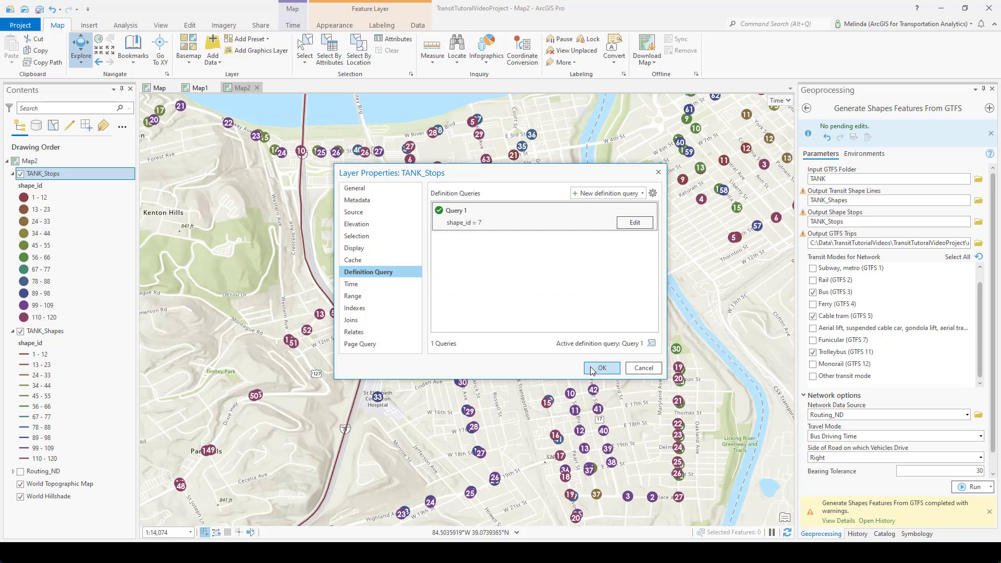
click(601, 368)
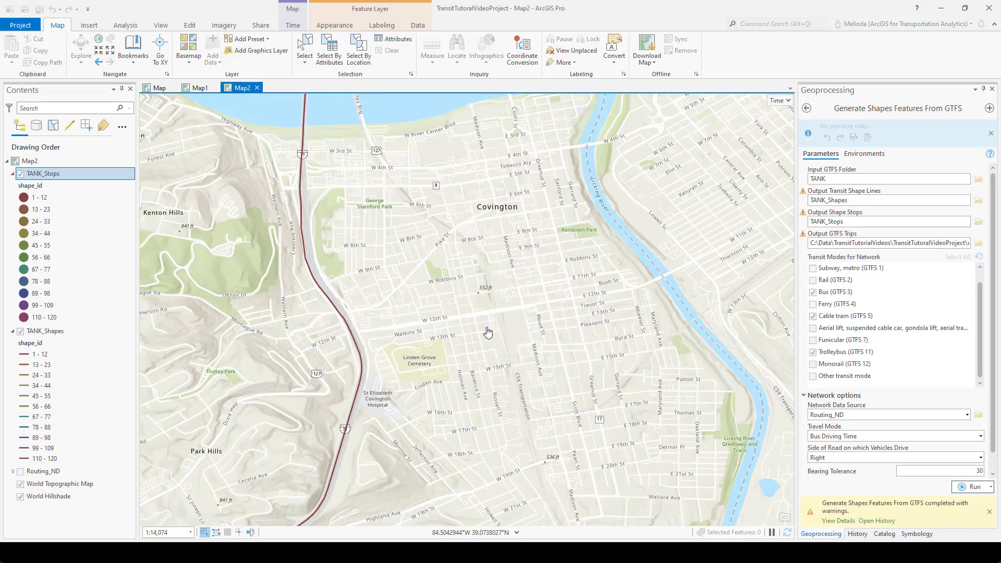
- Examine the filtered route along its length on the map, checking how the line reaches its last stops, 12 and 13
scroll(537, 308, down, 5)
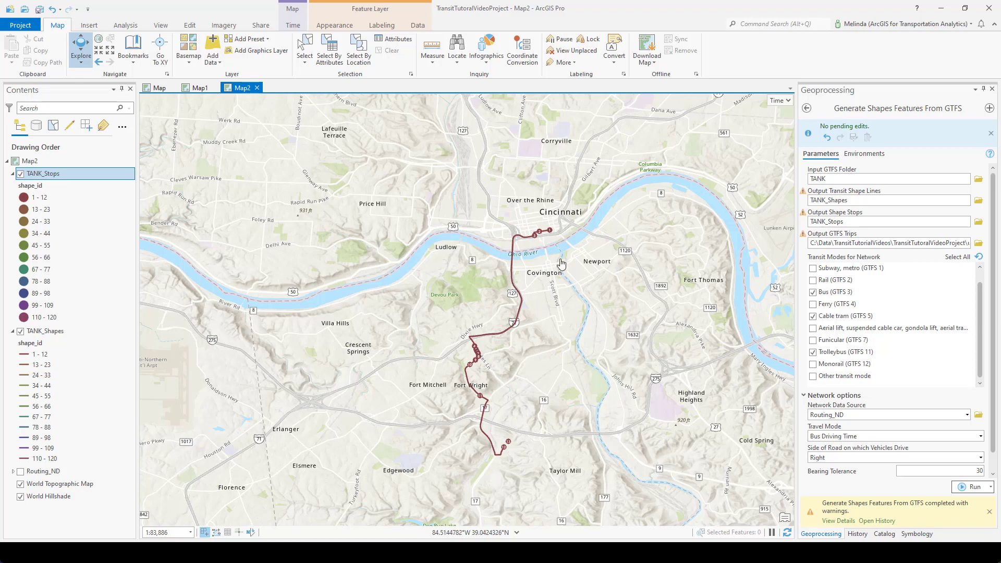
scroll(551, 245, up, 5)
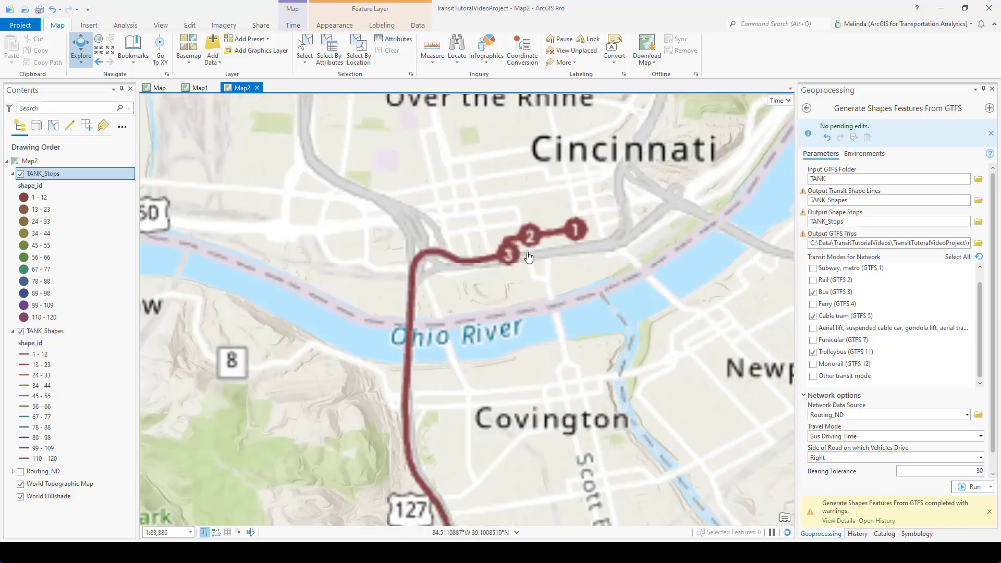
key(Down)
key(Left)
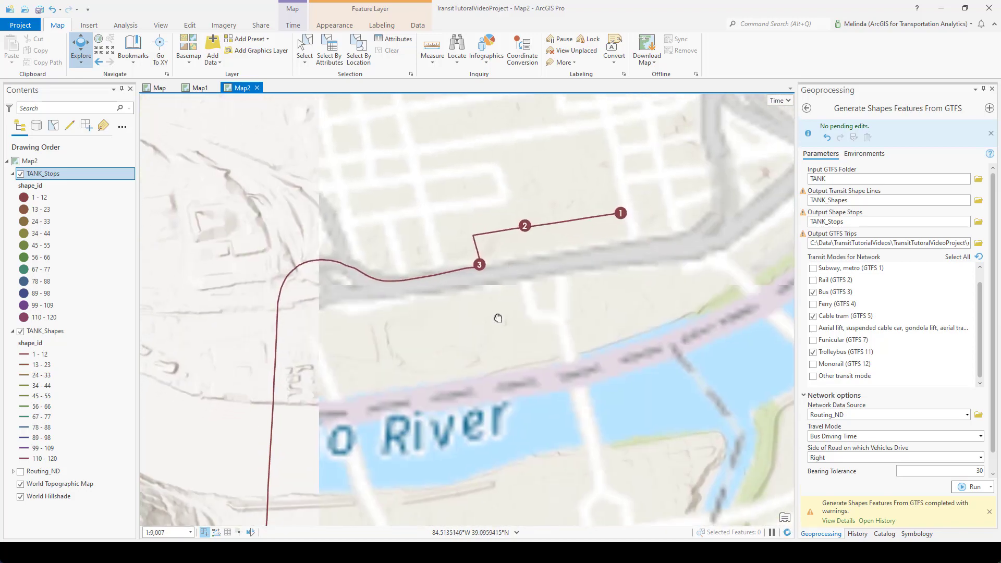
scroll(416, 390, down, 3)
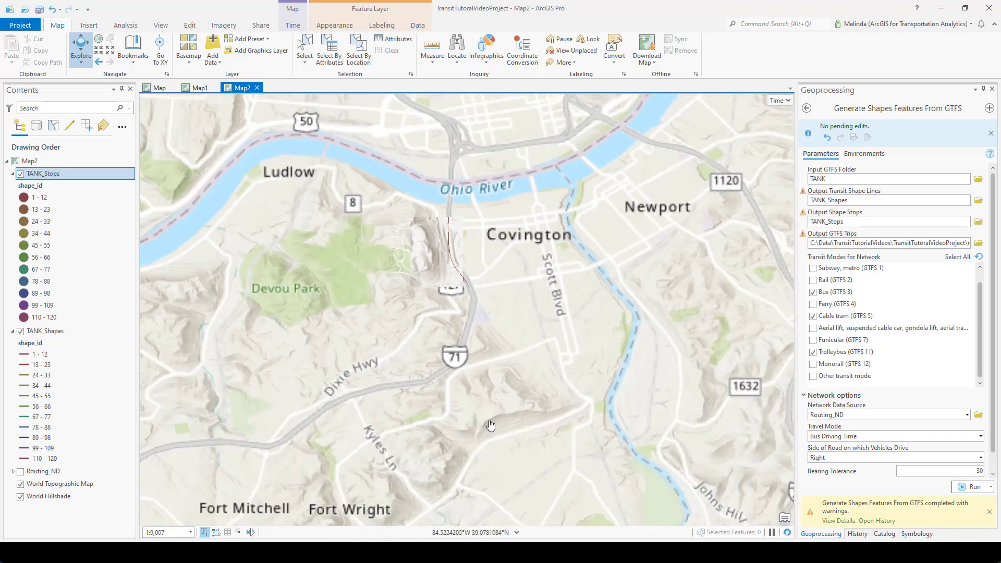
drag(366, 407, 497, 292)
key(Down)
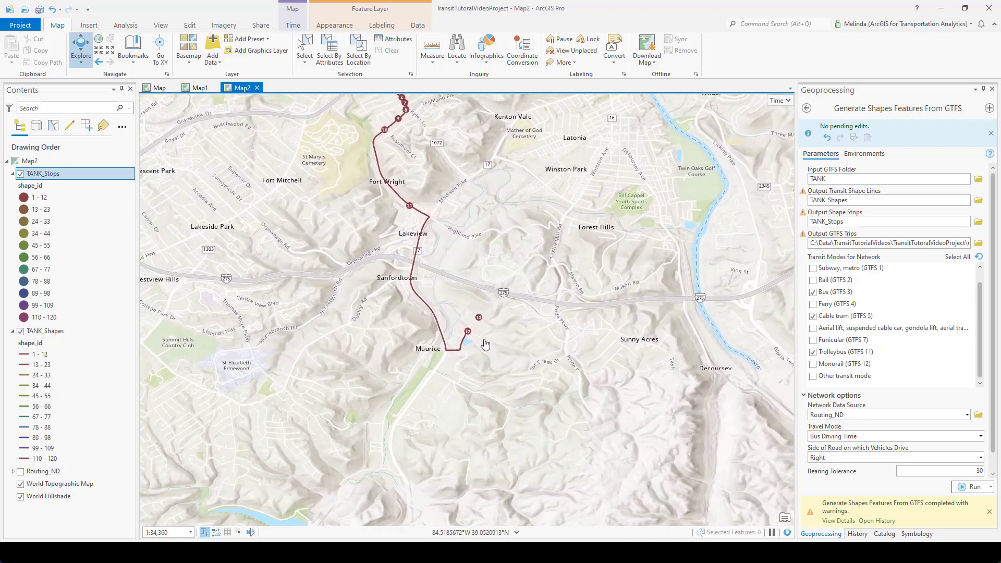
scroll(477, 329, up, 5)
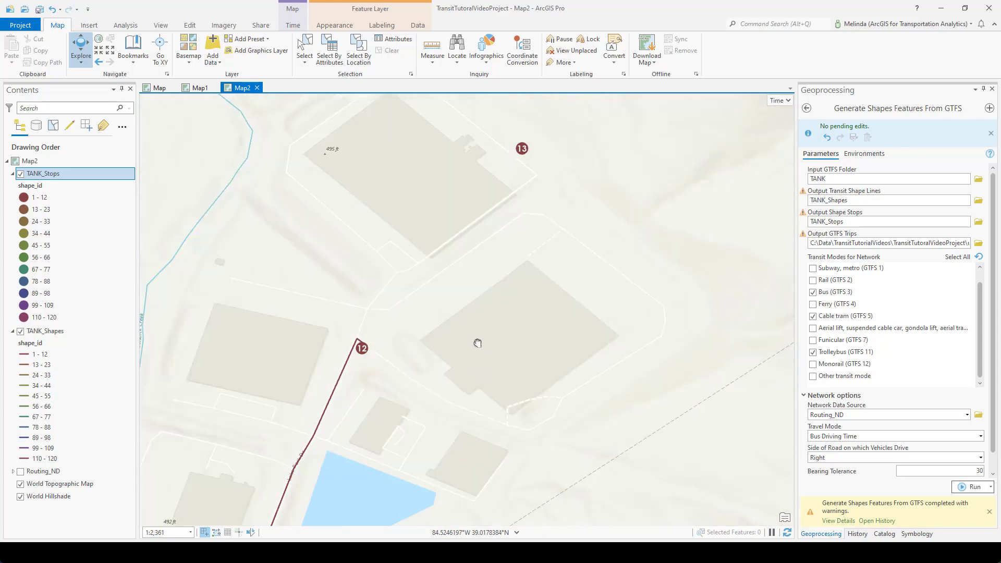
drag(476, 342, 541, 337)
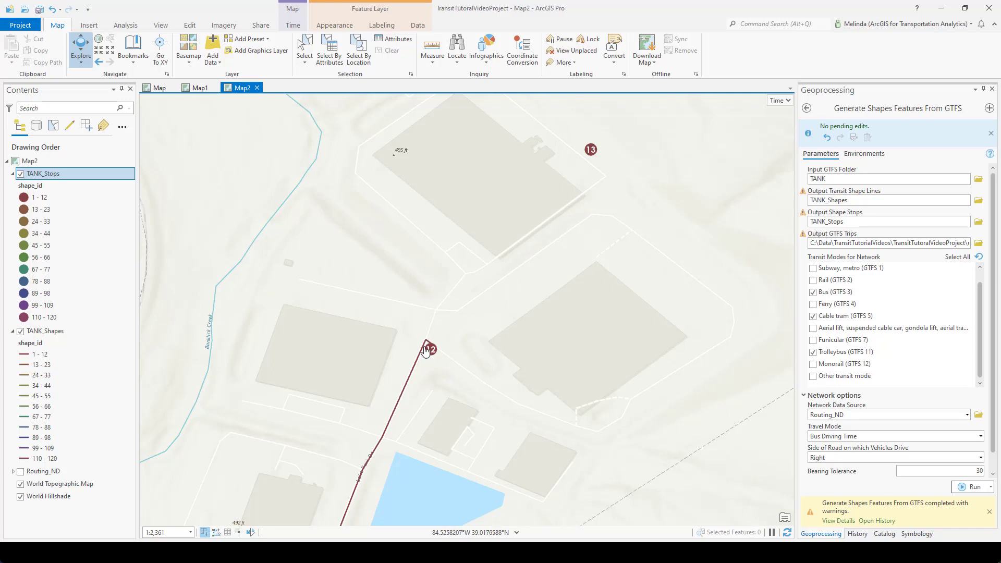
scroll(428, 350, up, 2)
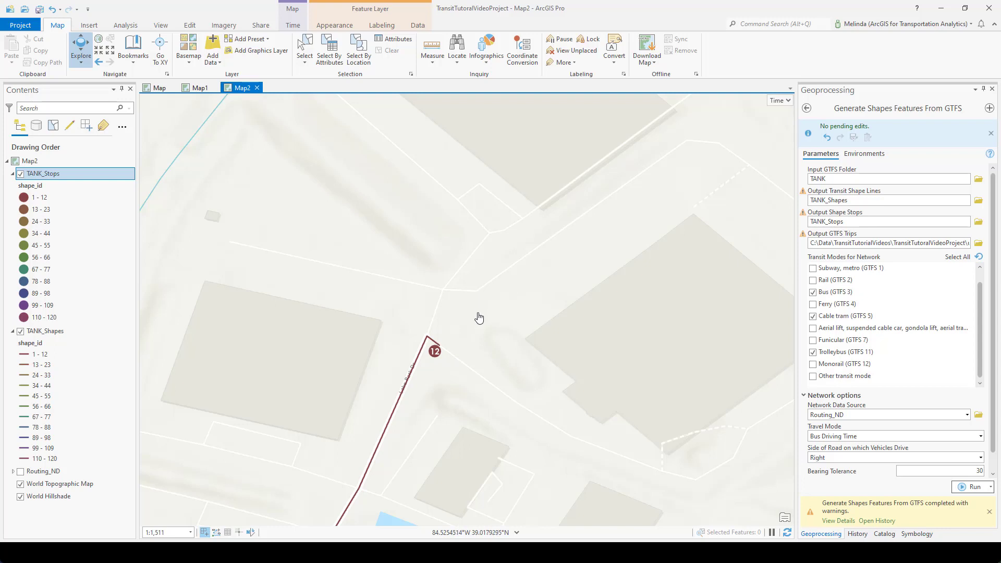
drag(476, 317, 455, 336)
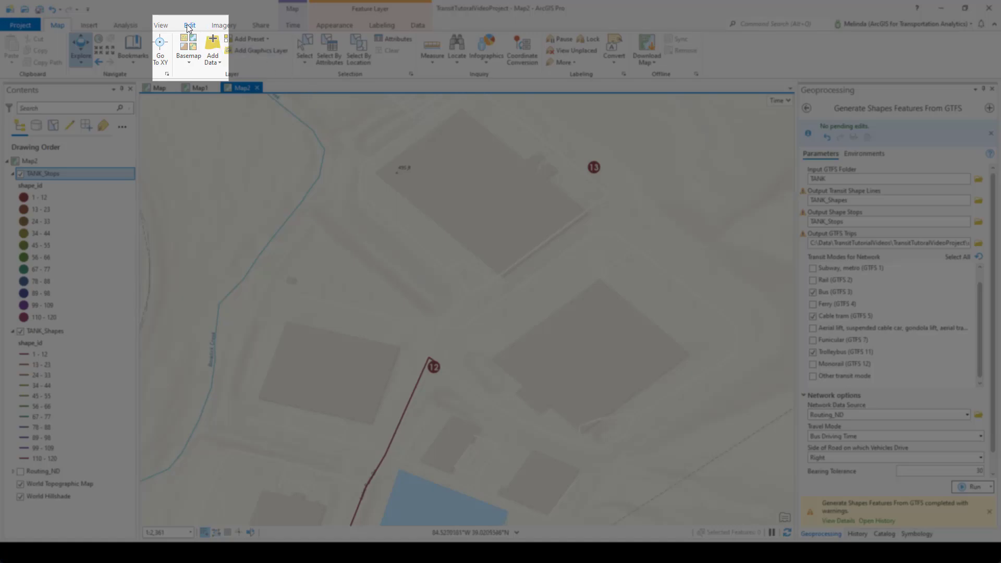
- Edit the route line's vertices, moving its endpoint beside stop 12 north to the road junction, and finish the edit
click(188, 25)
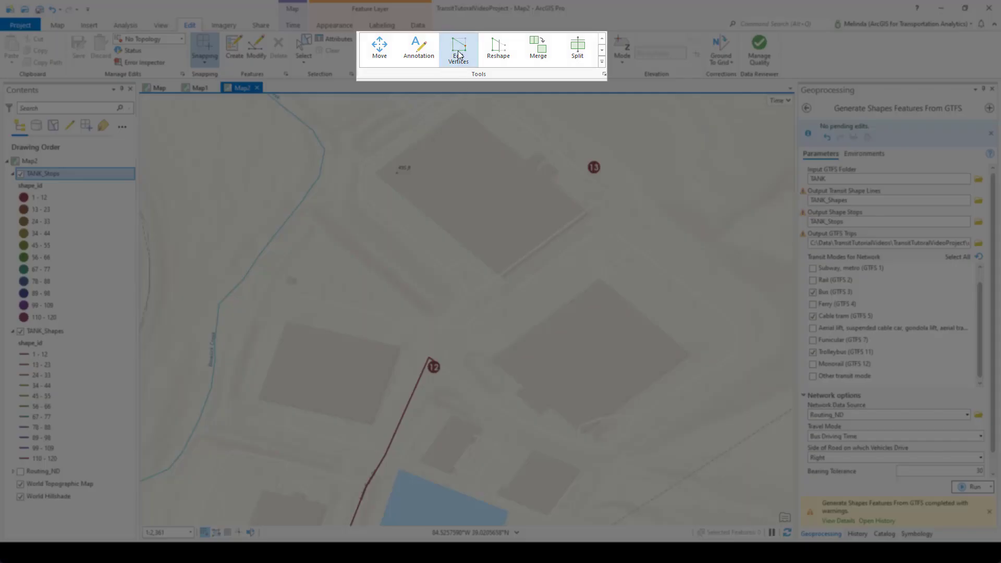
click(458, 55)
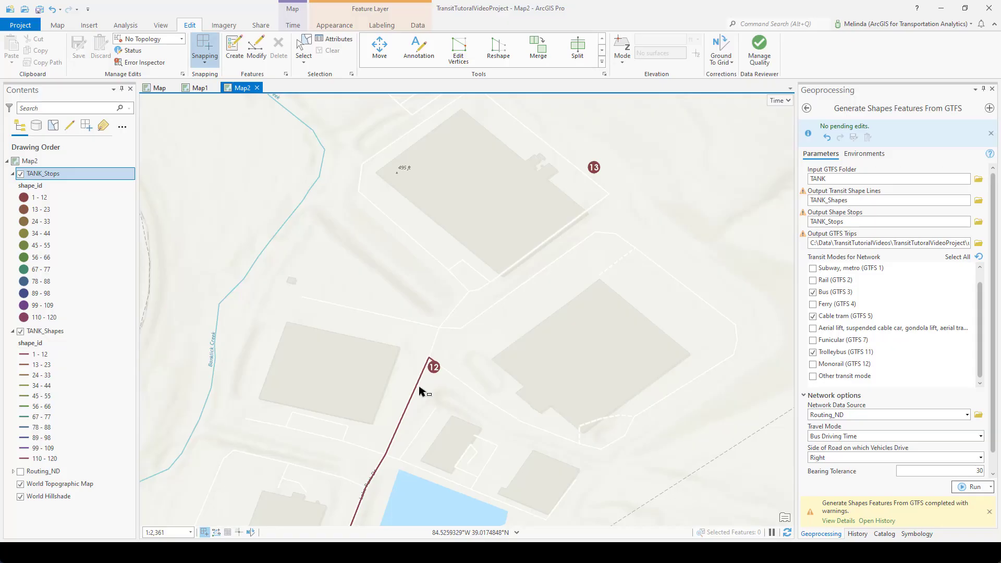
click(417, 388)
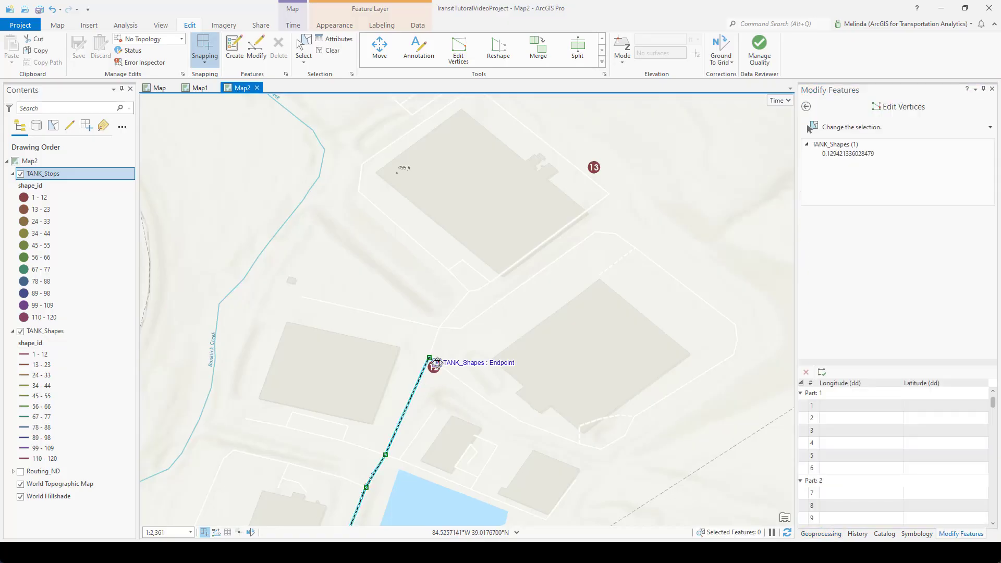
drag(436, 362, 438, 328)
key(F2)
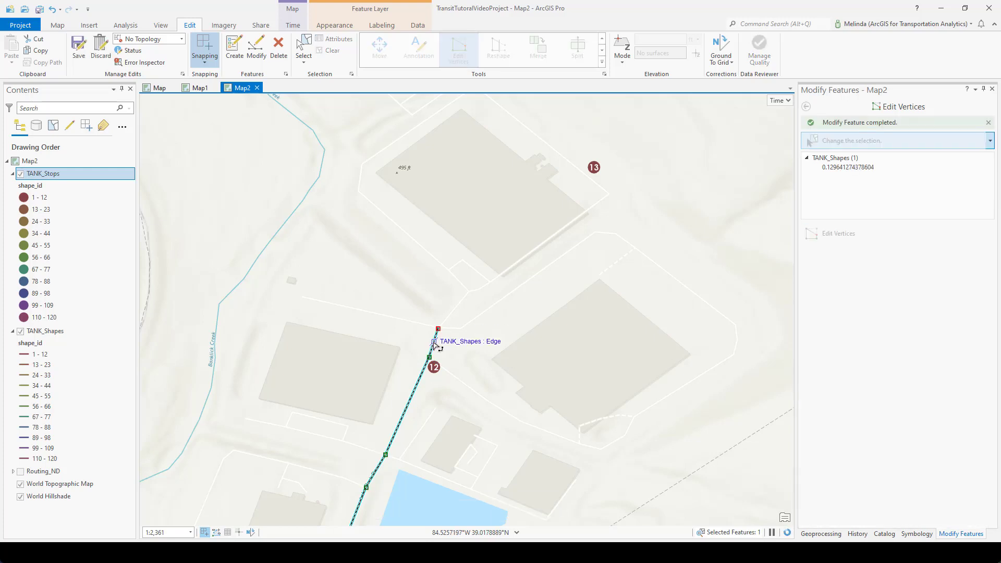
- Extend the route line from its endpoint with Continue Feature, following the road around the large building to stop 13
click(601, 63)
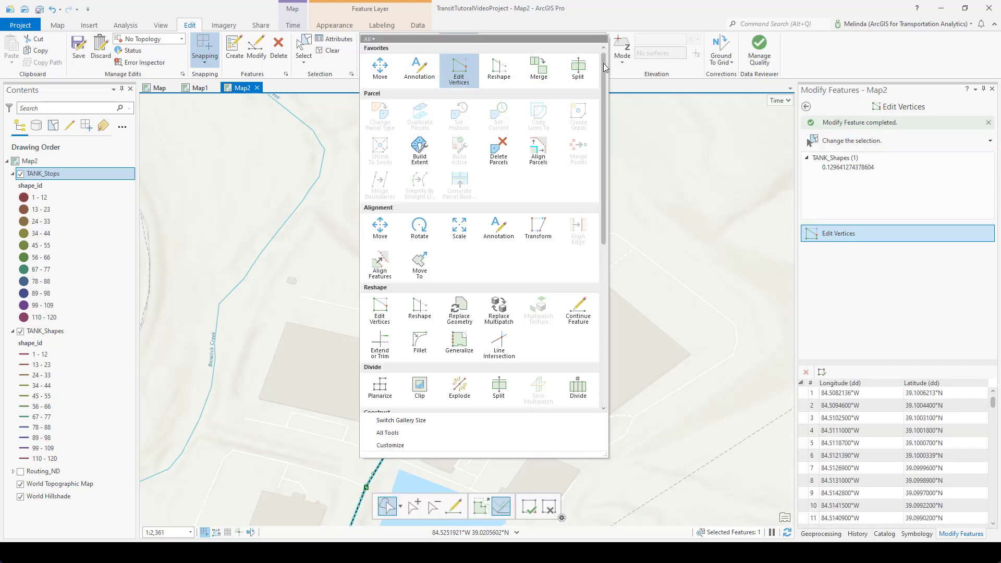
click(577, 308)
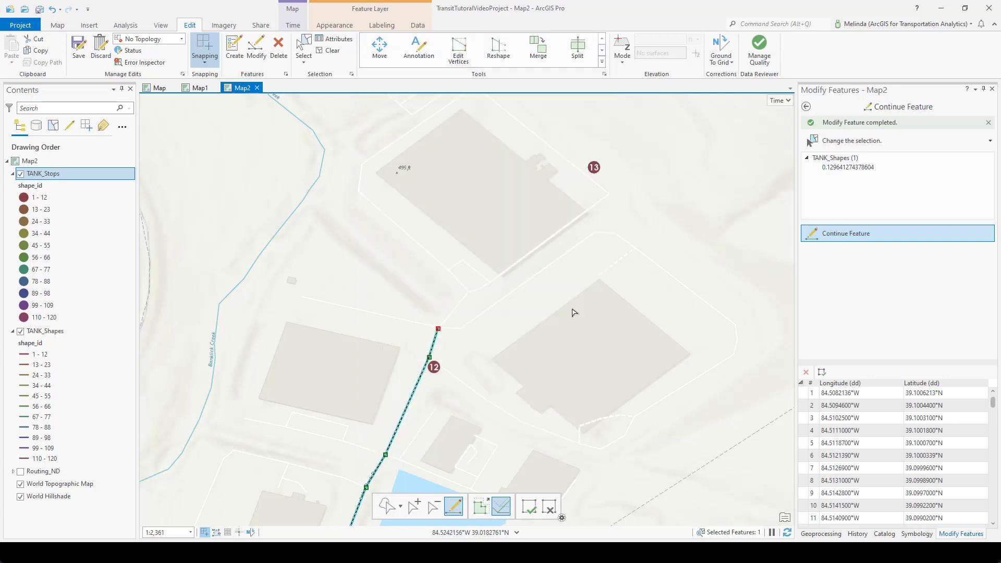
click(438, 330)
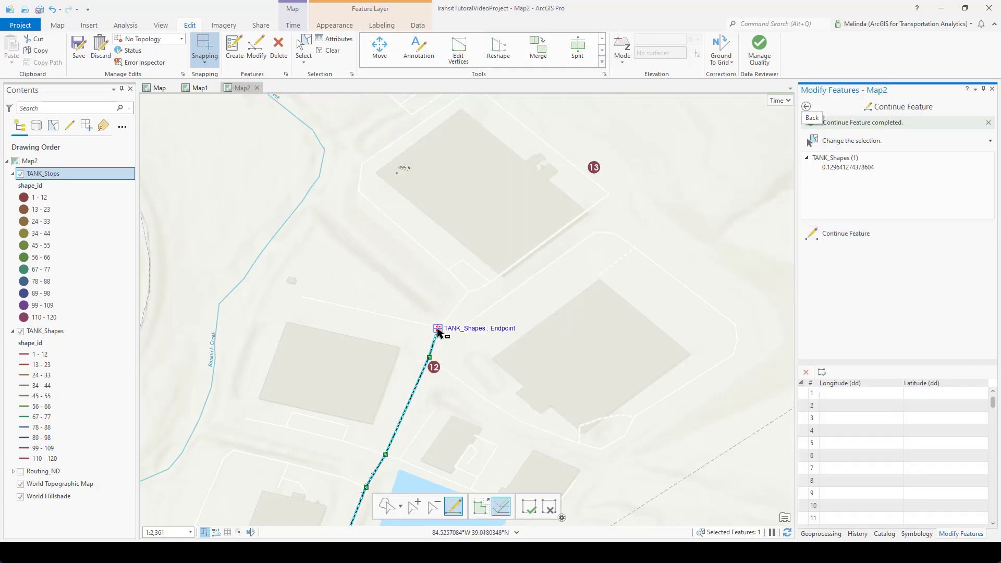
click(471, 291)
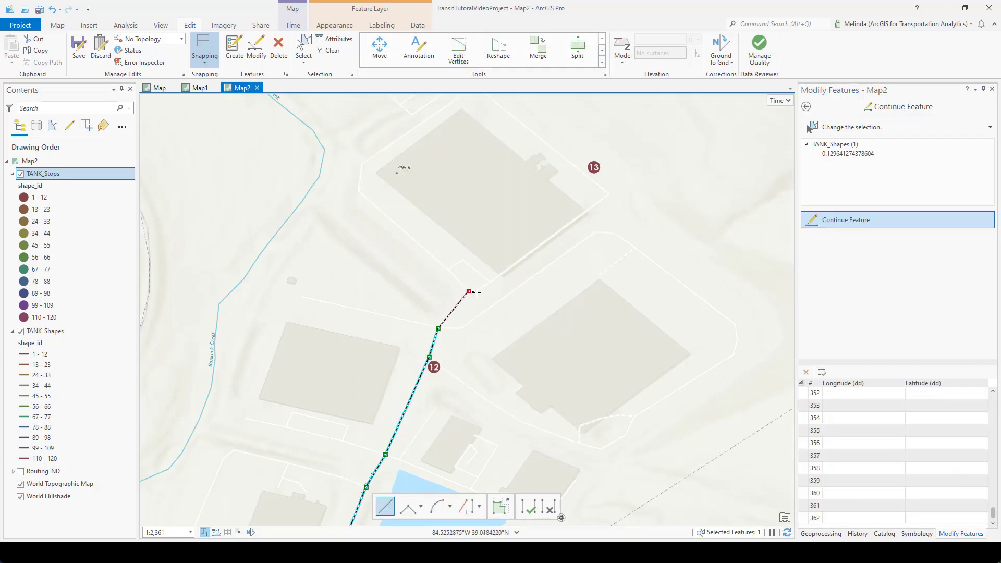
click(477, 290)
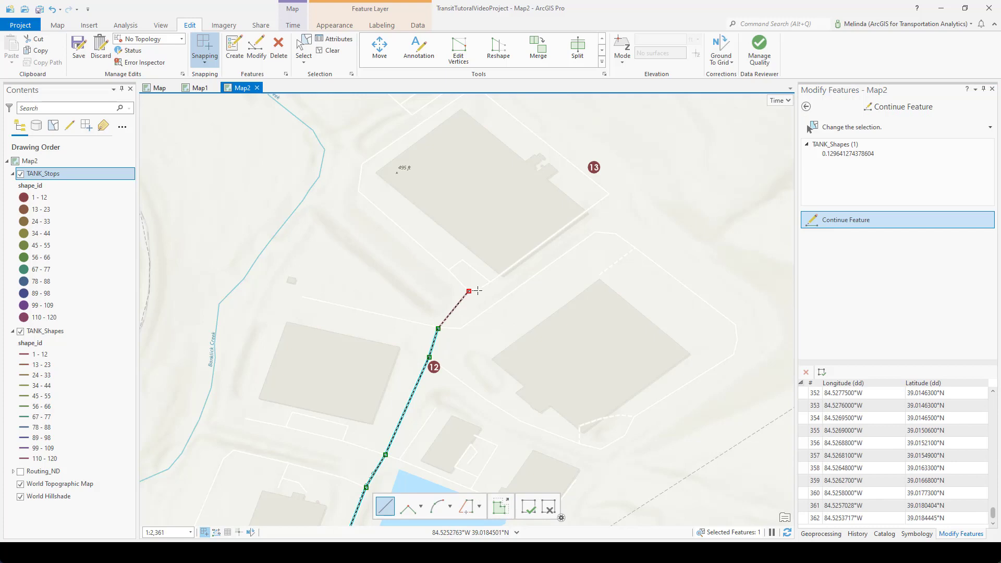
click(609, 193)
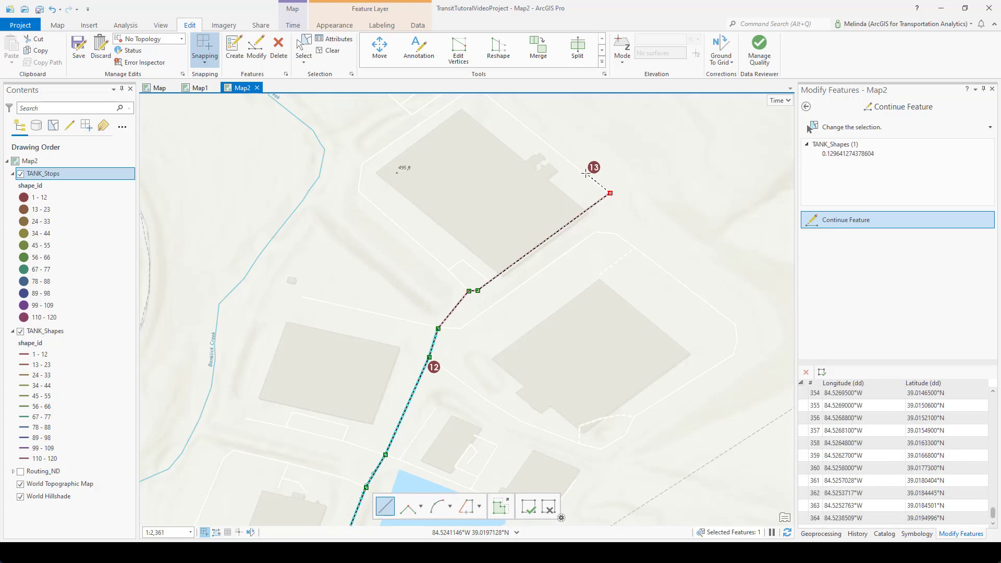
double_click(585, 173)
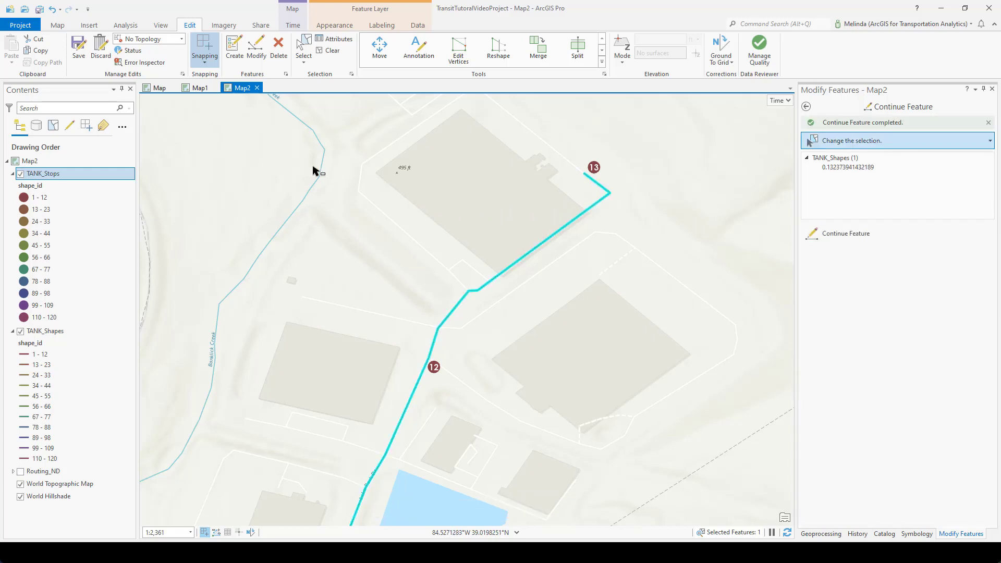
- Clear the selection and save the edits to the route line
click(330, 50)
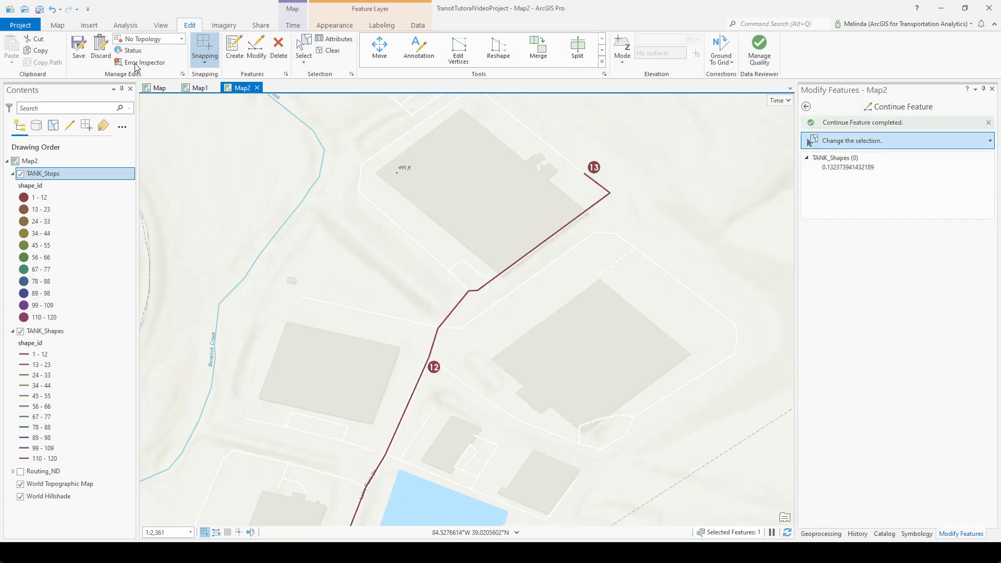
click(79, 48)
click(524, 300)
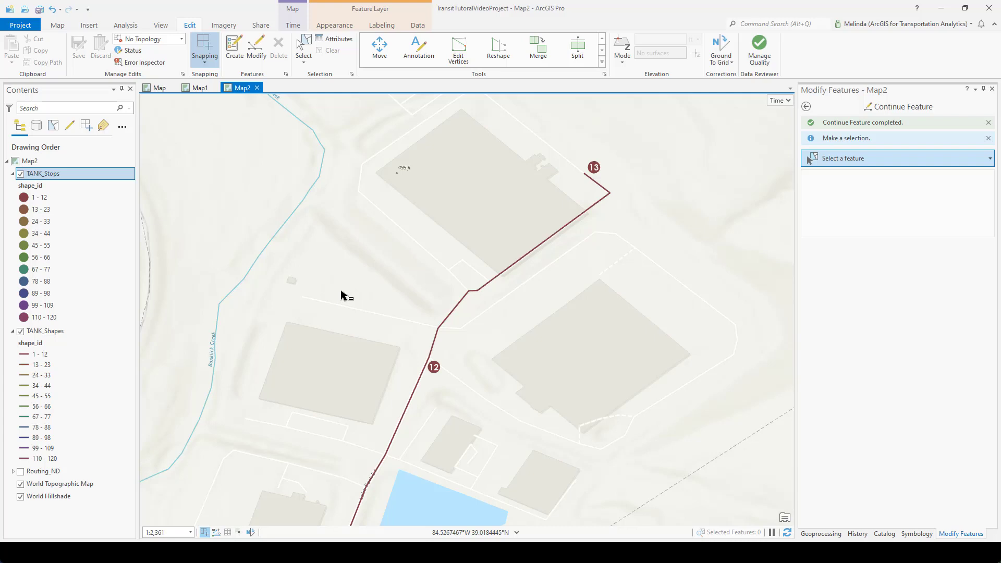
- Remove the shape_id = 7 definition query from the TANK_Stops layer and apply the change
double_click(56, 177)
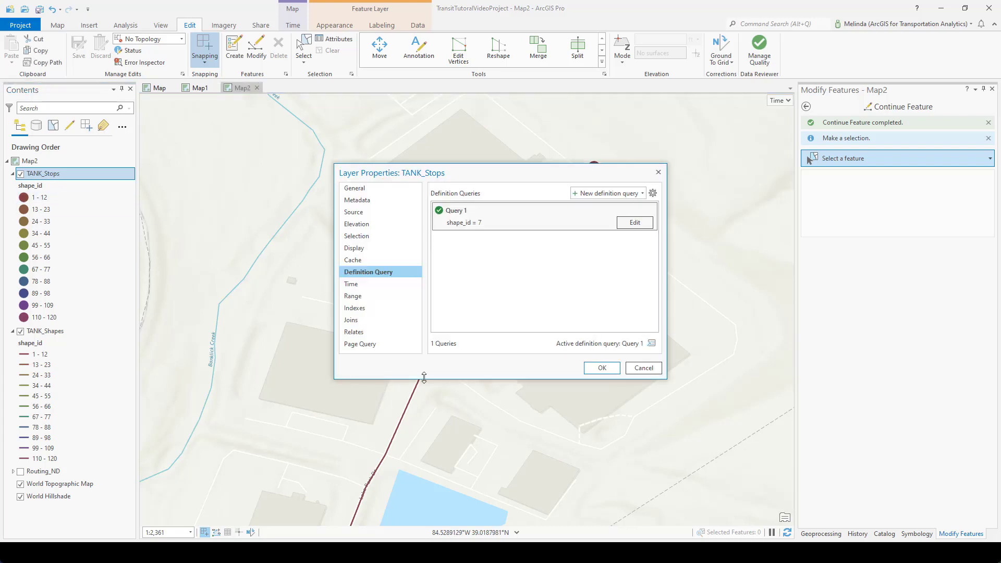
mouse_move(502, 214)
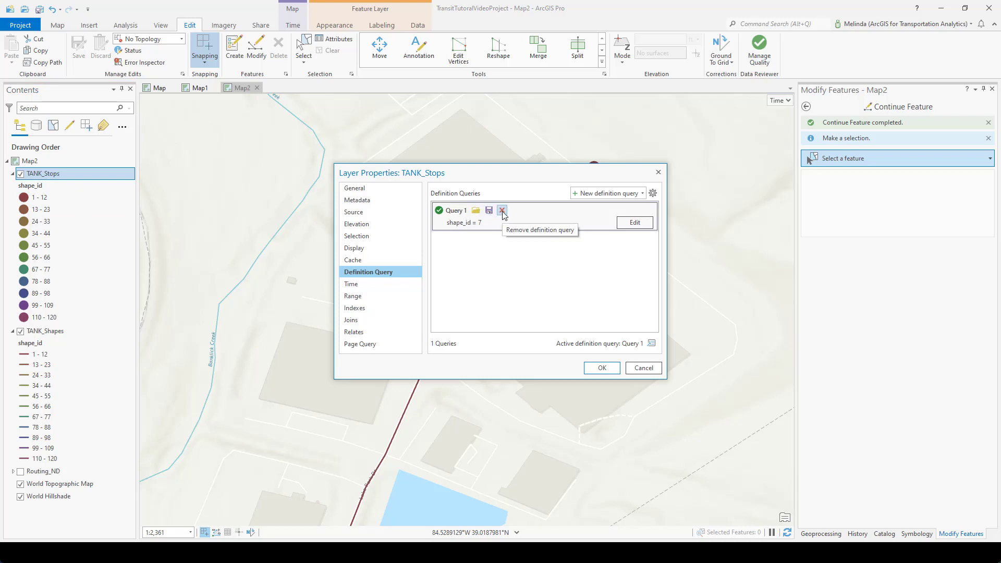
click(502, 214)
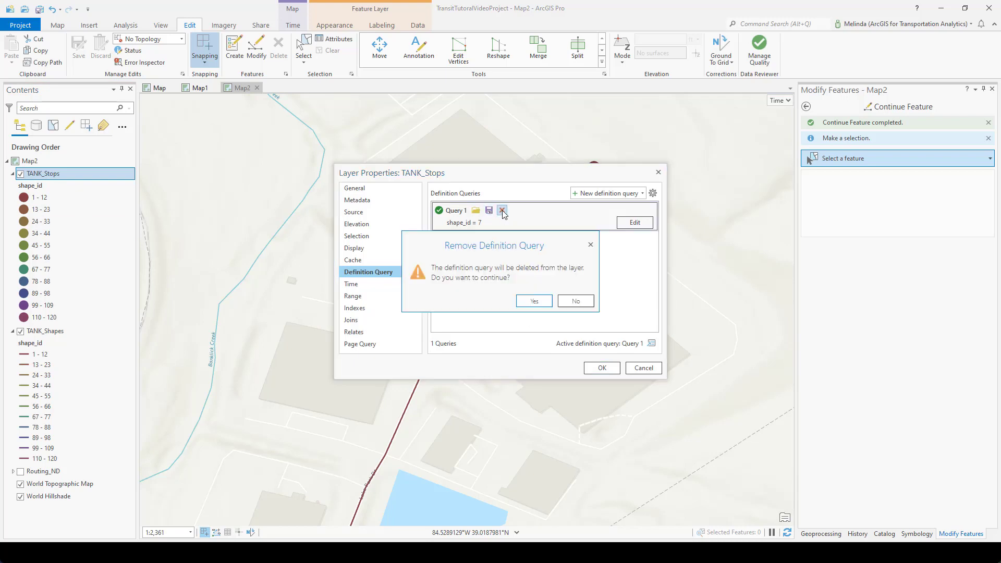
click(532, 305)
click(608, 369)
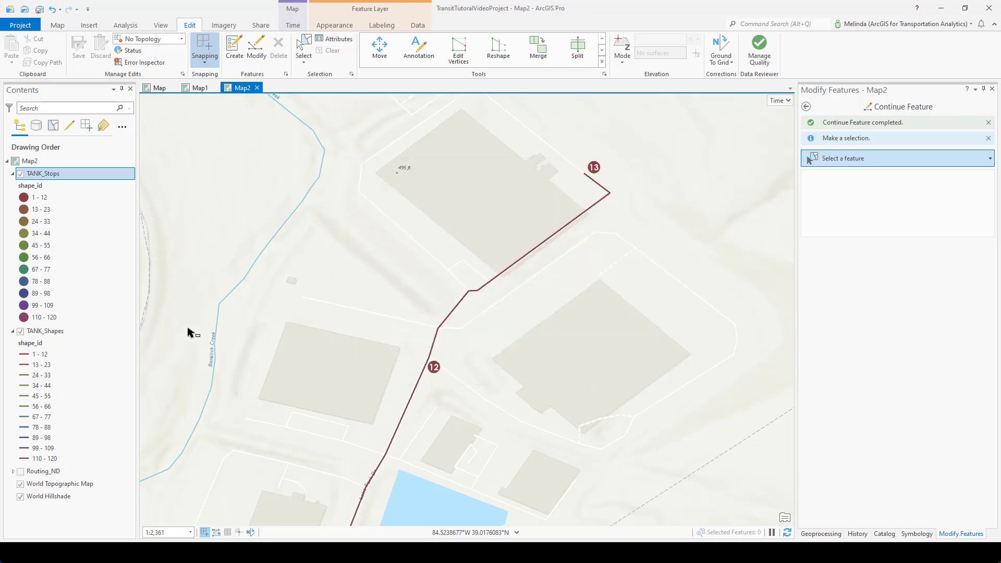
- Remove the shape_id = 7 definition query from the TANK_Shapes layer and apply the change
double_click(62, 332)
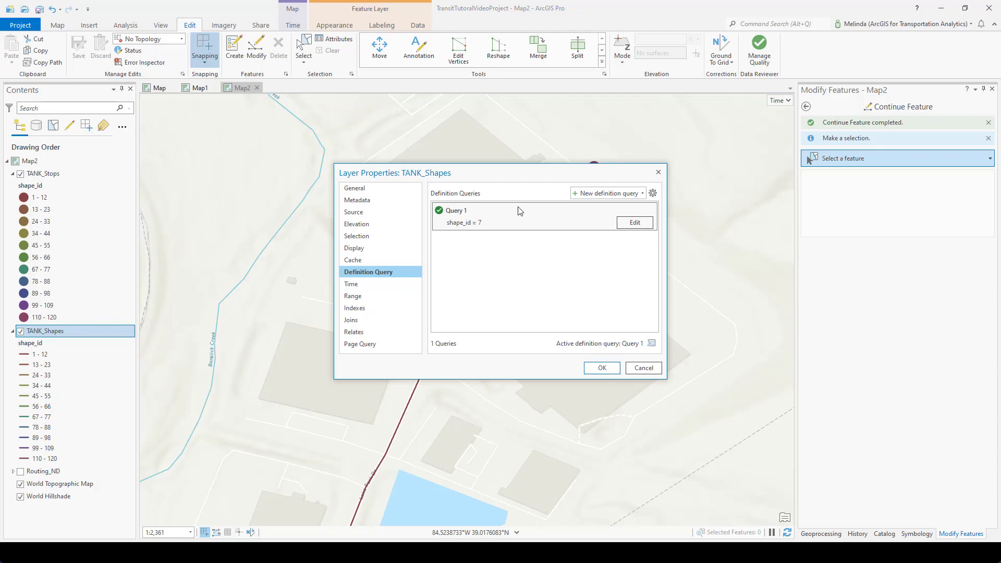
click(502, 211)
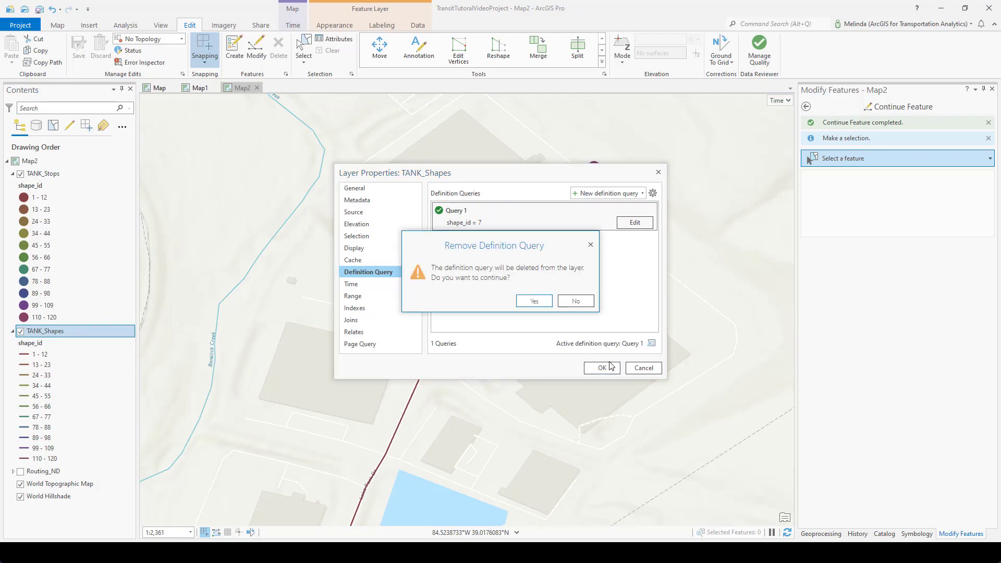
click(537, 301)
click(605, 368)
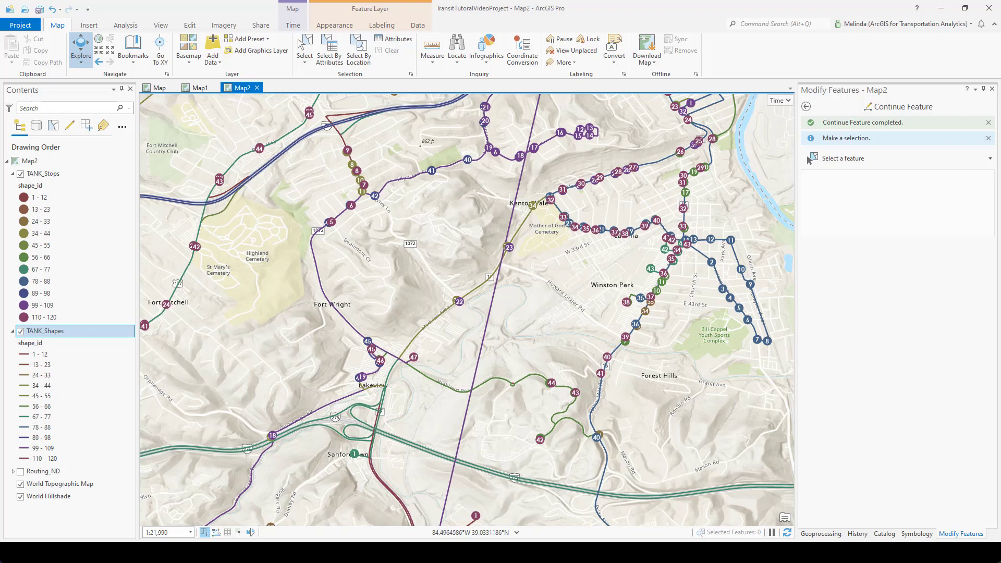
- Search the geoprocessing tools for "features to gtfs shapes" and open the Features To GTFS Shapes tool
click(820, 534)
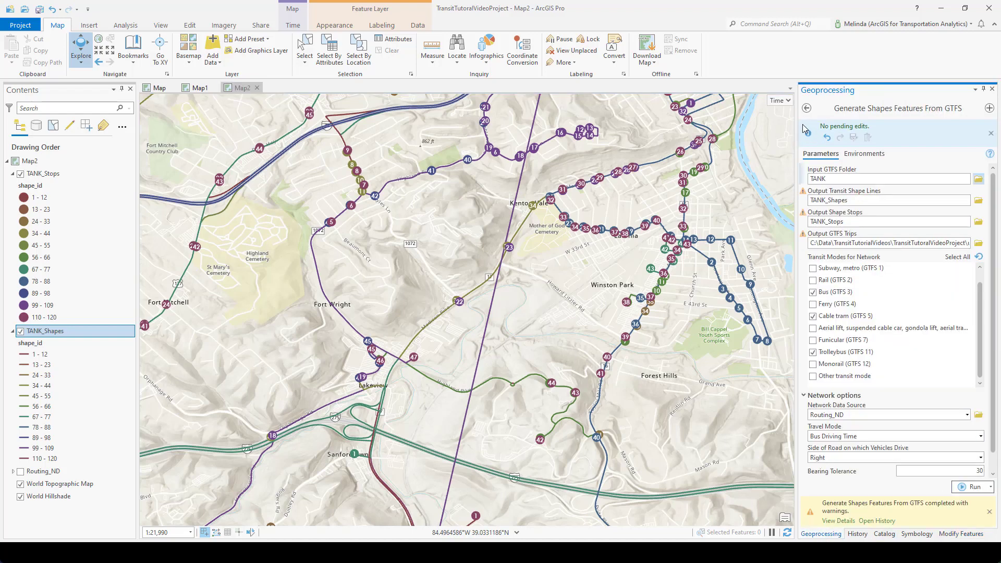
click(807, 110)
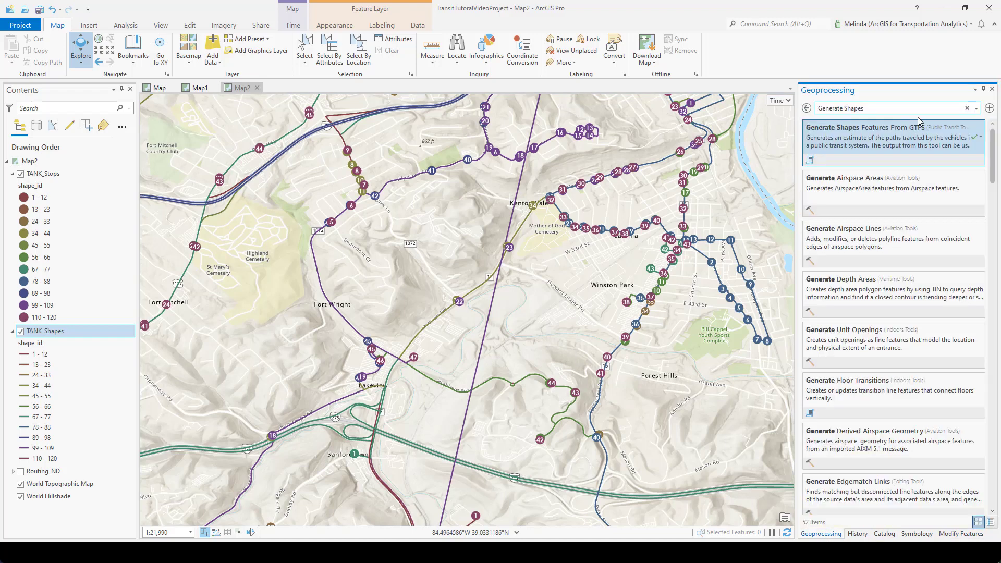
click(967, 108)
text(features to)
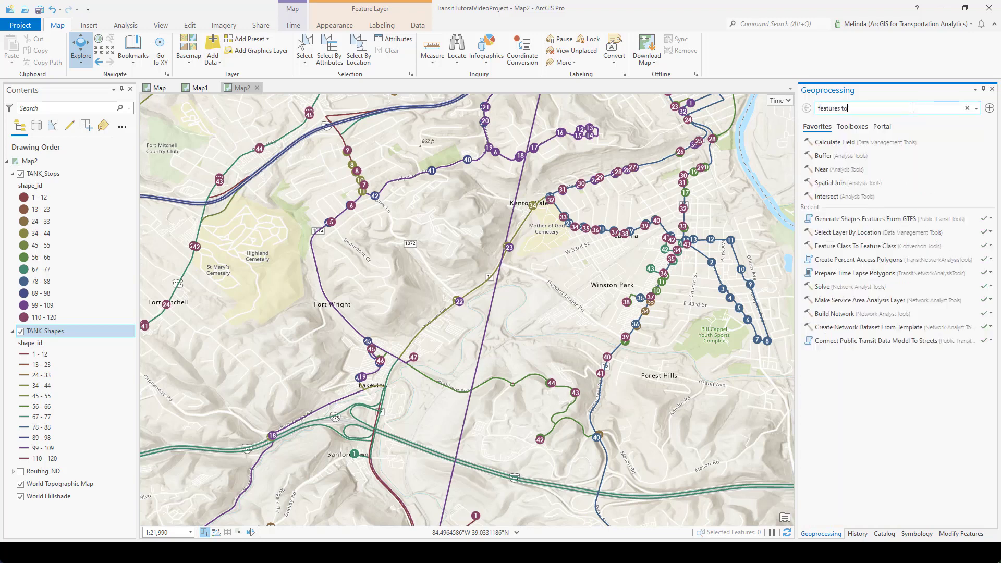
text( gtfs shapes)
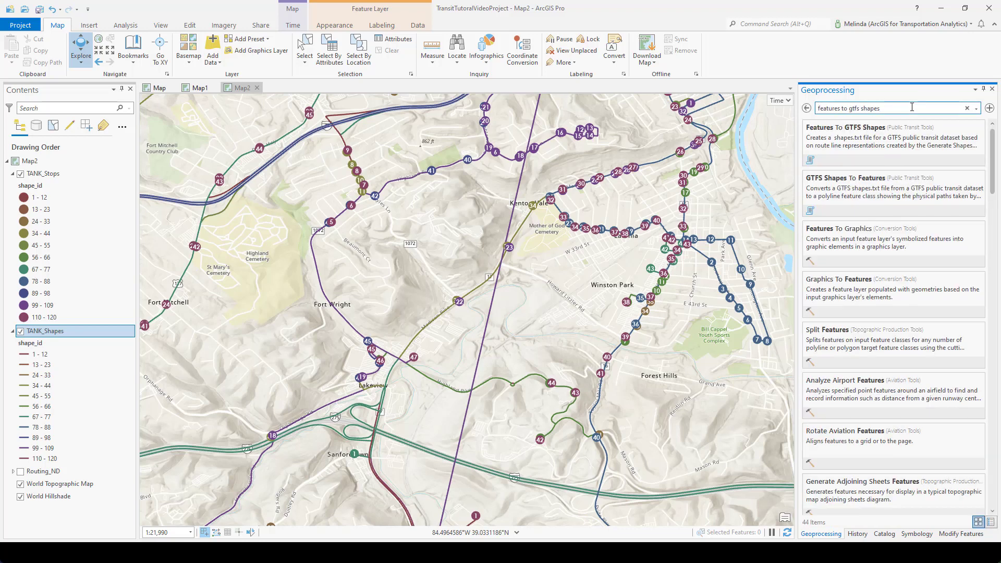
click(928, 139)
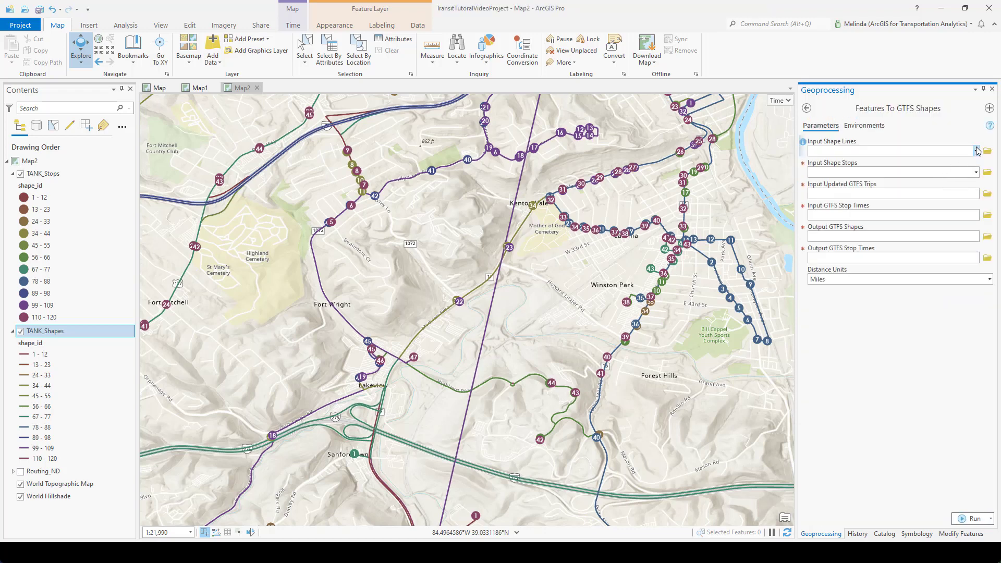
- Set the input shape lines to TANK_Shapes and the input shape stops to TANK_Stops
click(975, 151)
click(972, 162)
click(975, 173)
click(843, 185)
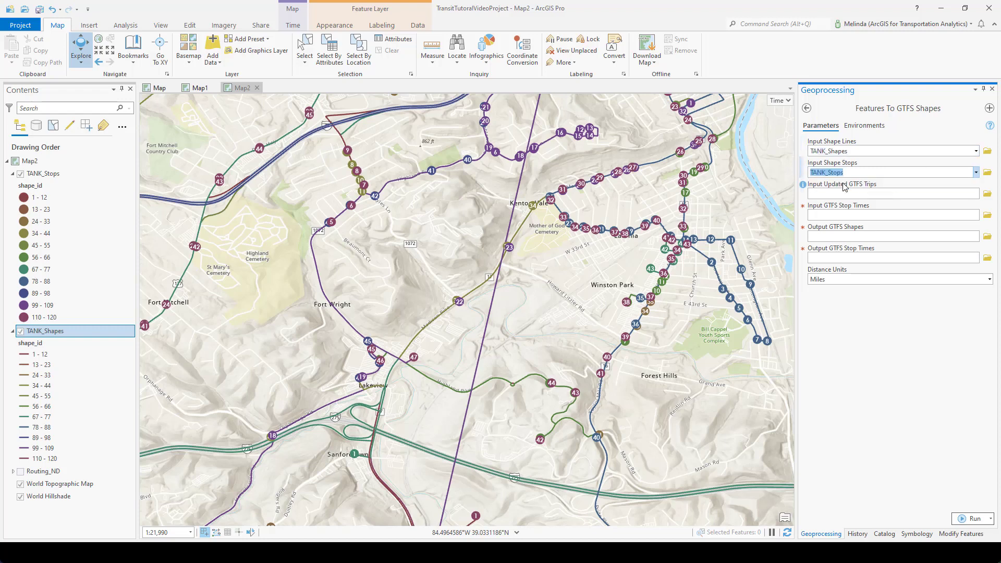
- Set the input updated GTFS trips to updated_trips.txt from the TransitTutorialVideoProject folder
click(968, 194)
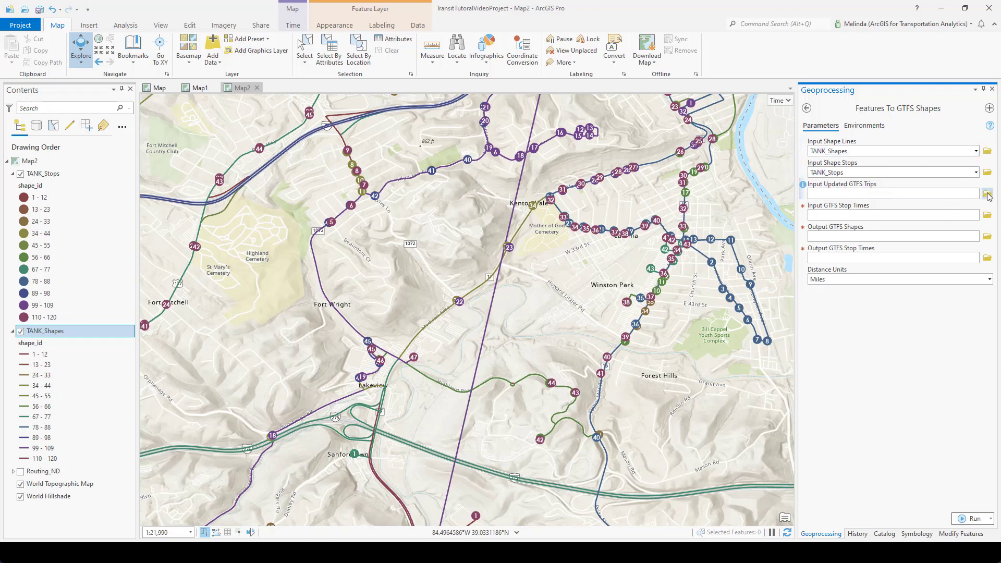
click(988, 194)
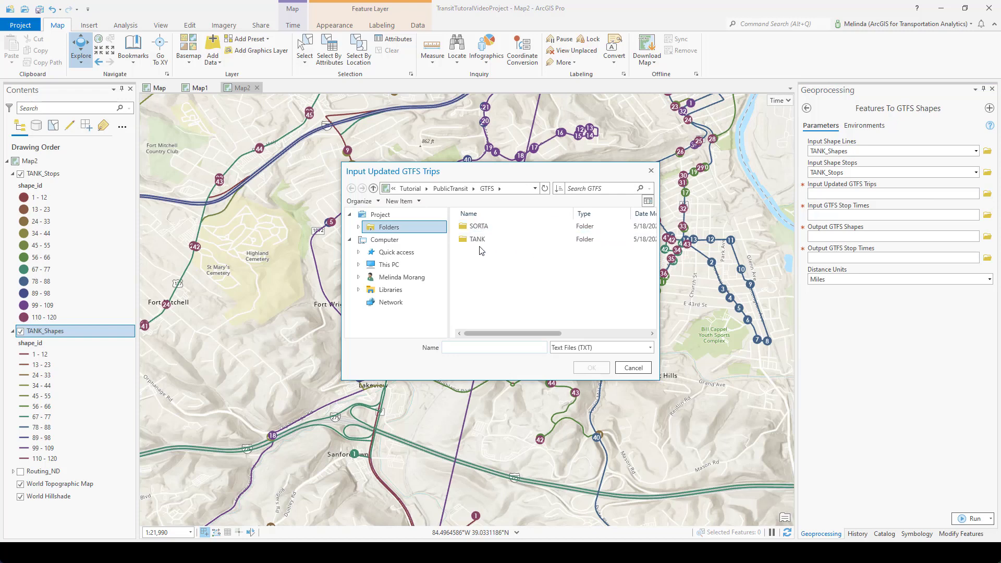
click(409, 230)
double_click(485, 227)
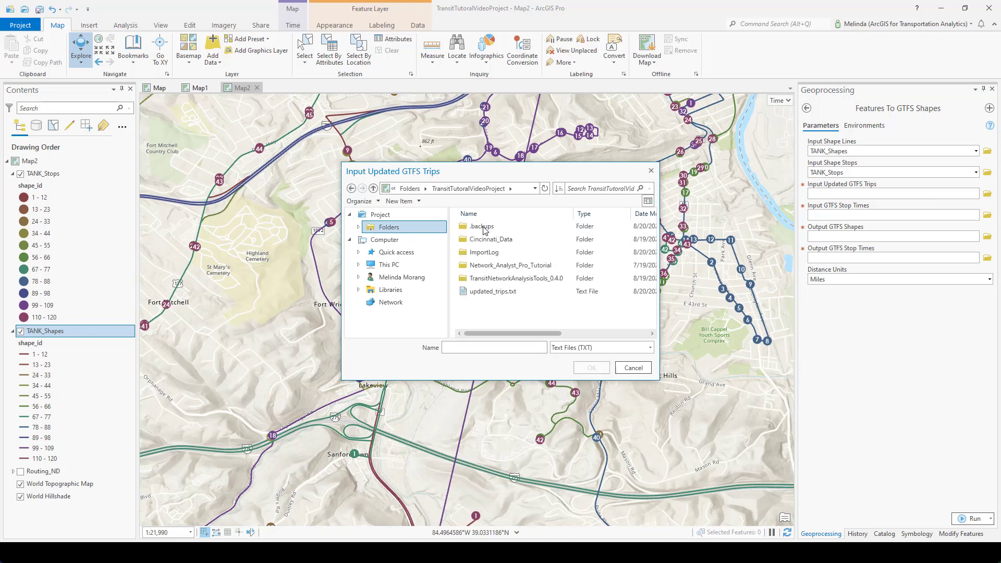
click(493, 292)
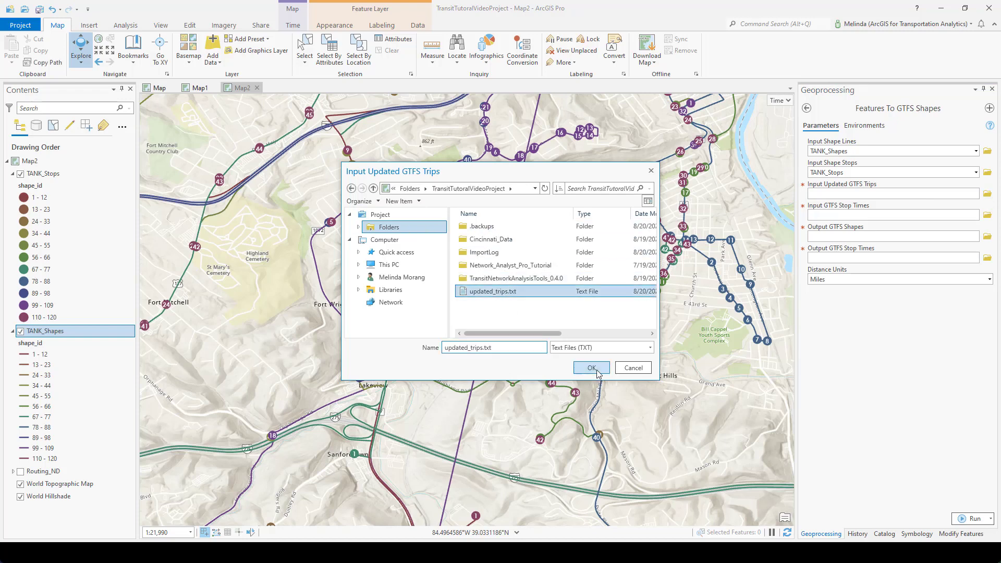
click(592, 367)
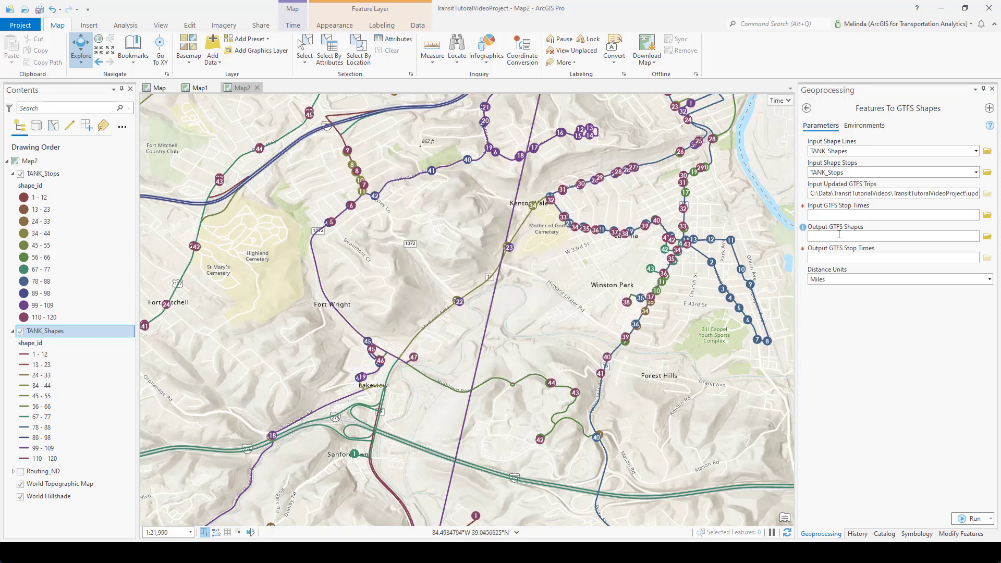
- Set the input GTFS stop times to stop_times.txt from the tutorial's PublicTransit GTFS TANK folder
click(951, 216)
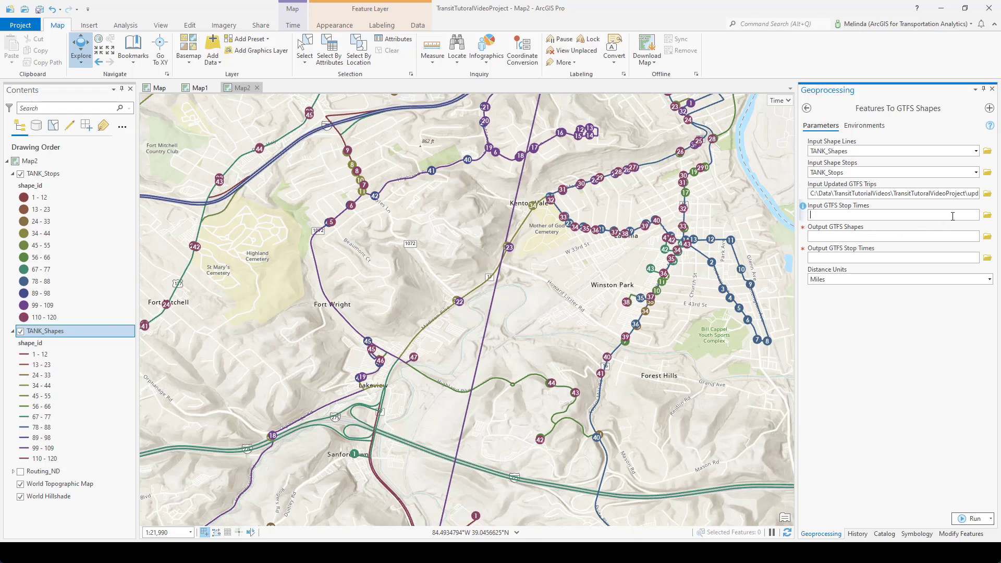
click(987, 215)
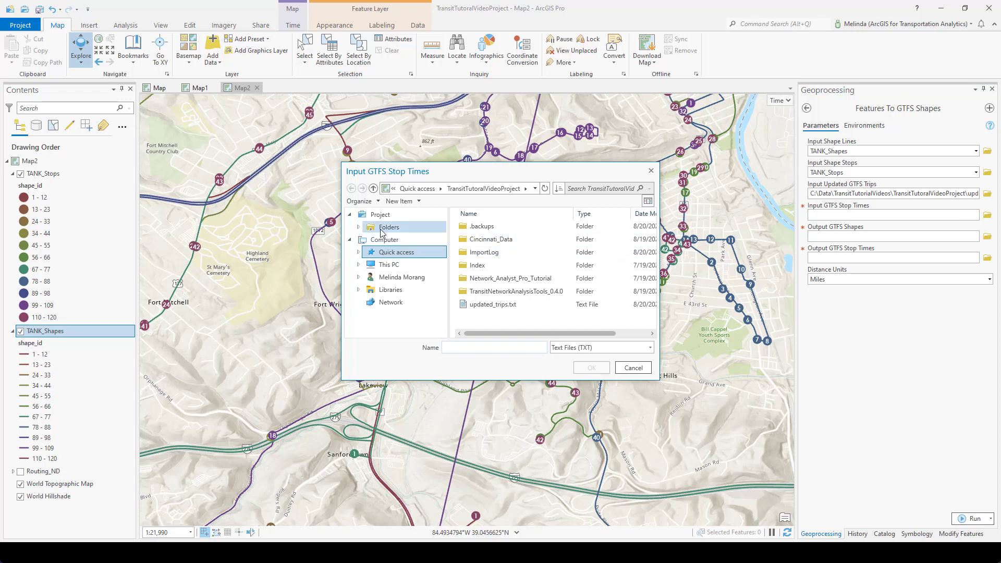
double_click(503, 278)
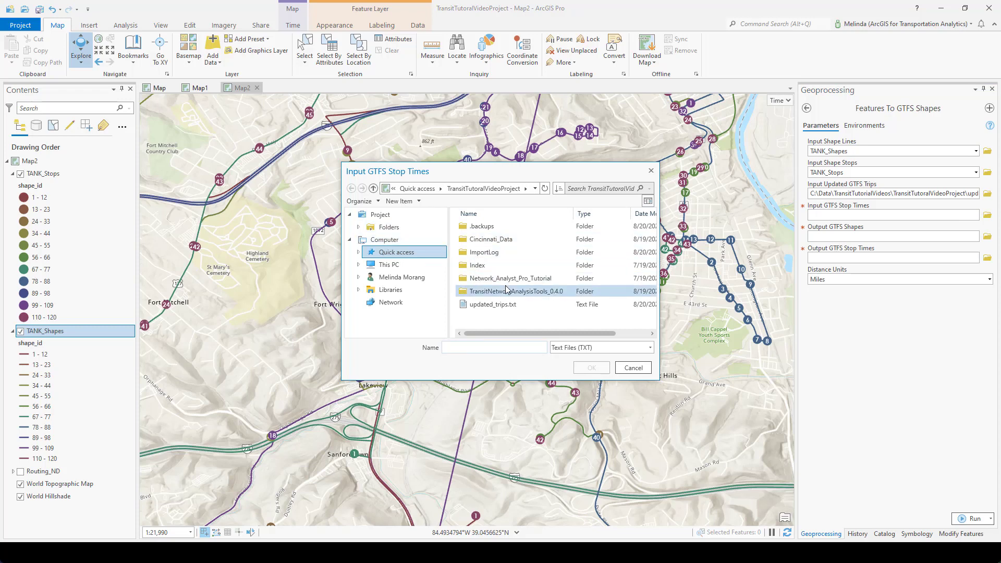
double_click(477, 227)
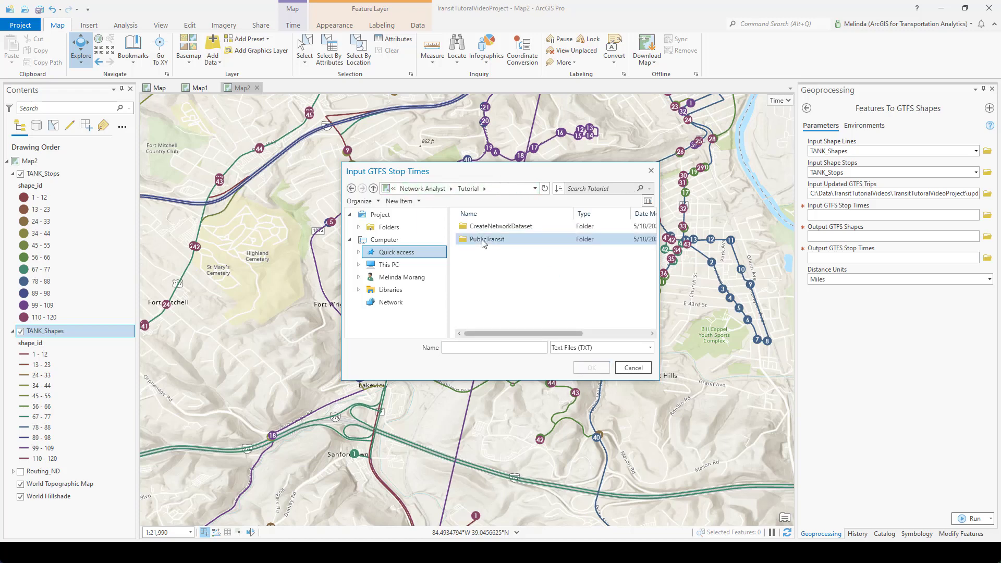
double_click(483, 241)
double_click(481, 229)
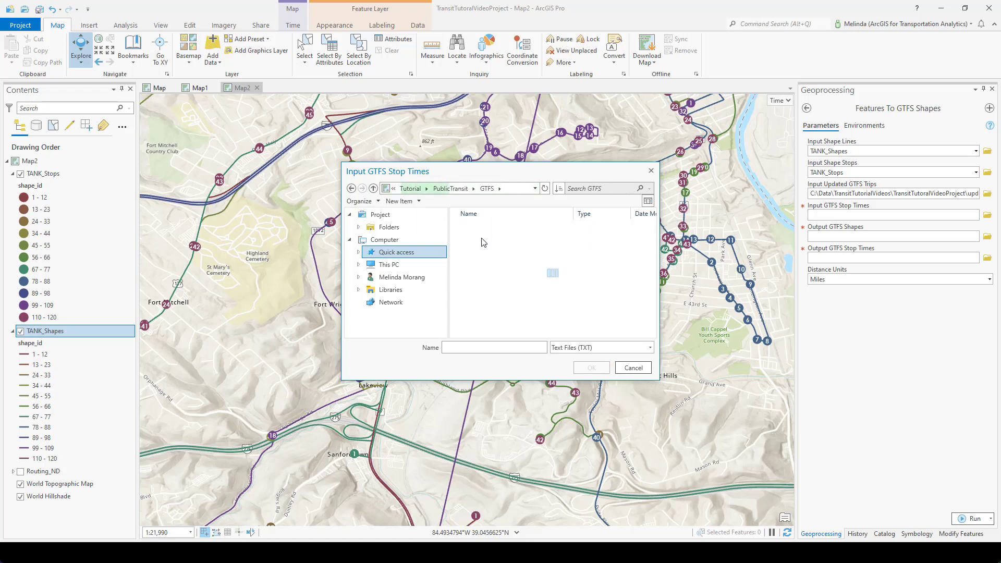
double_click(483, 240)
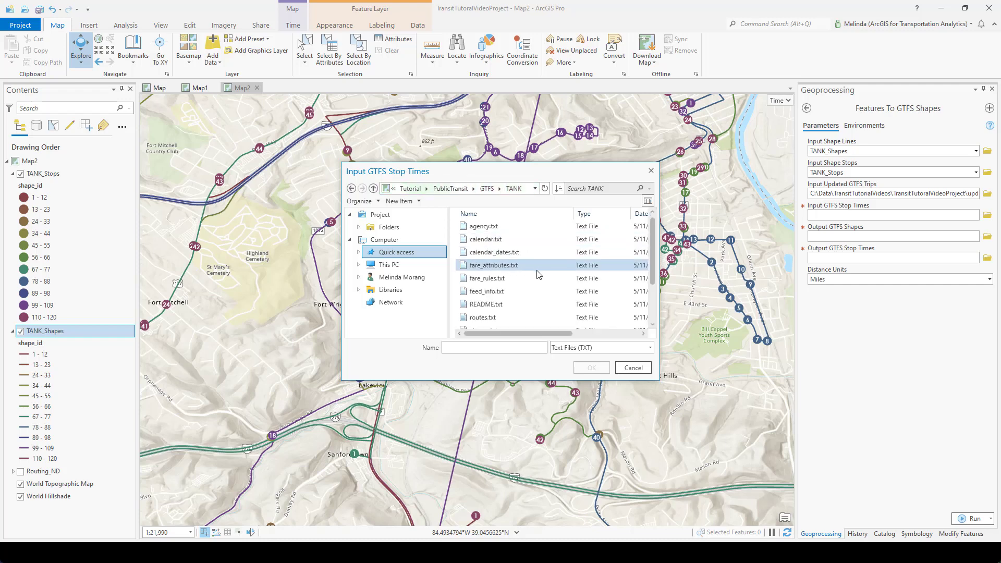
scroll(515, 283, down, 2)
click(509, 296)
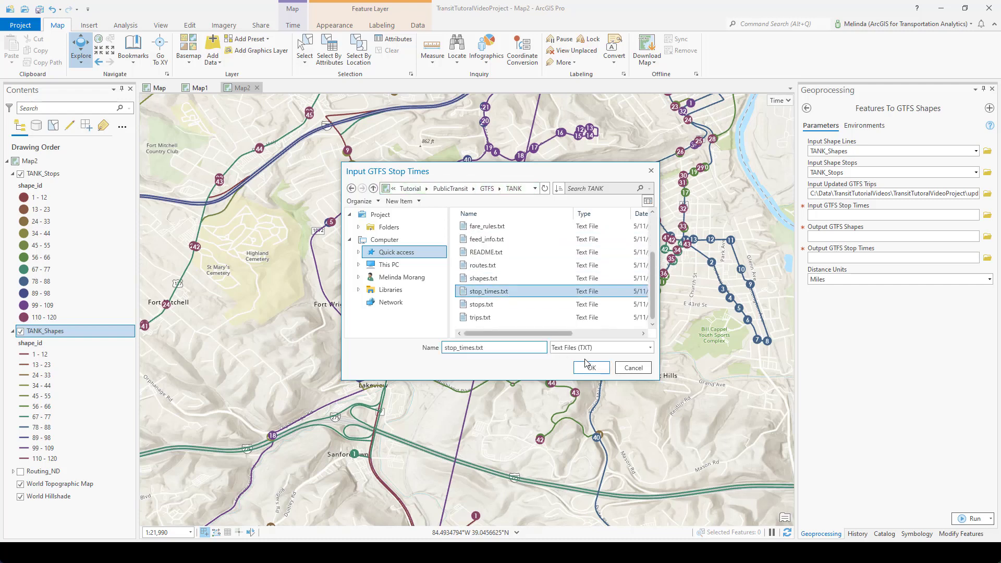
click(591, 367)
- Set the output GTFS shapes file to updated_shapes.txt in the project folder
click(957, 236)
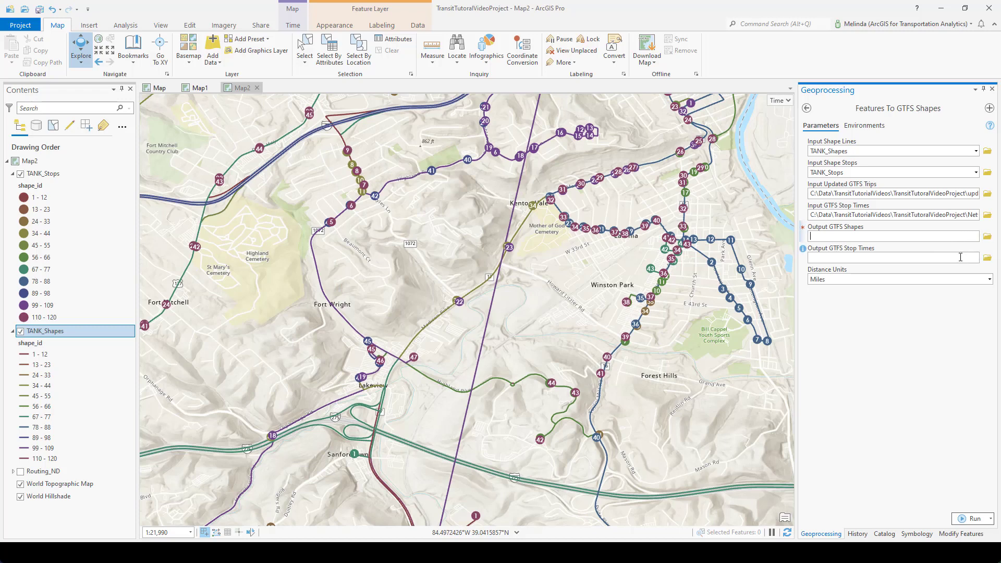
click(986, 236)
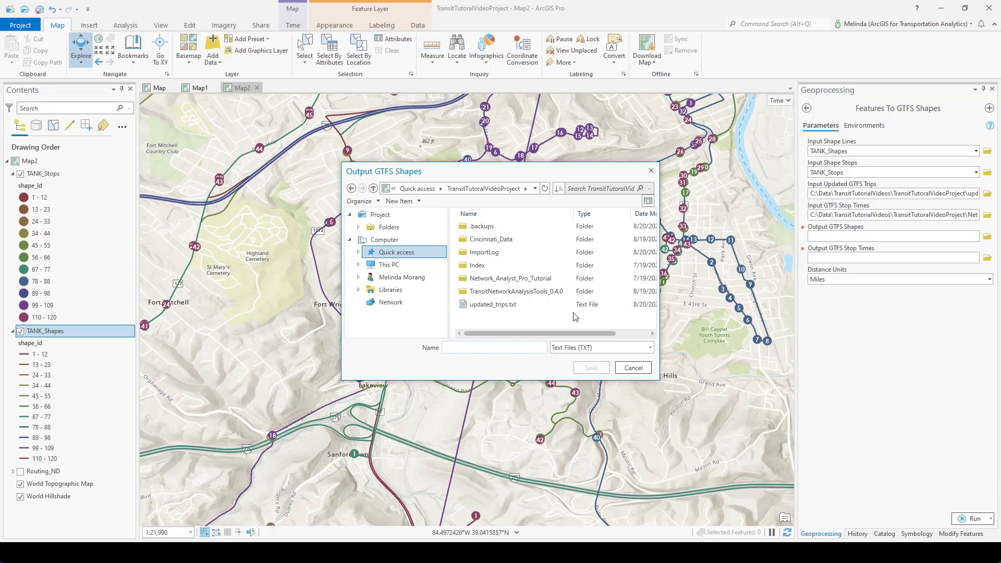
click(497, 304)
click(486, 348)
key(BackSpace)
key(BackSpace)
key(BackSpace)
key(BackSpace)
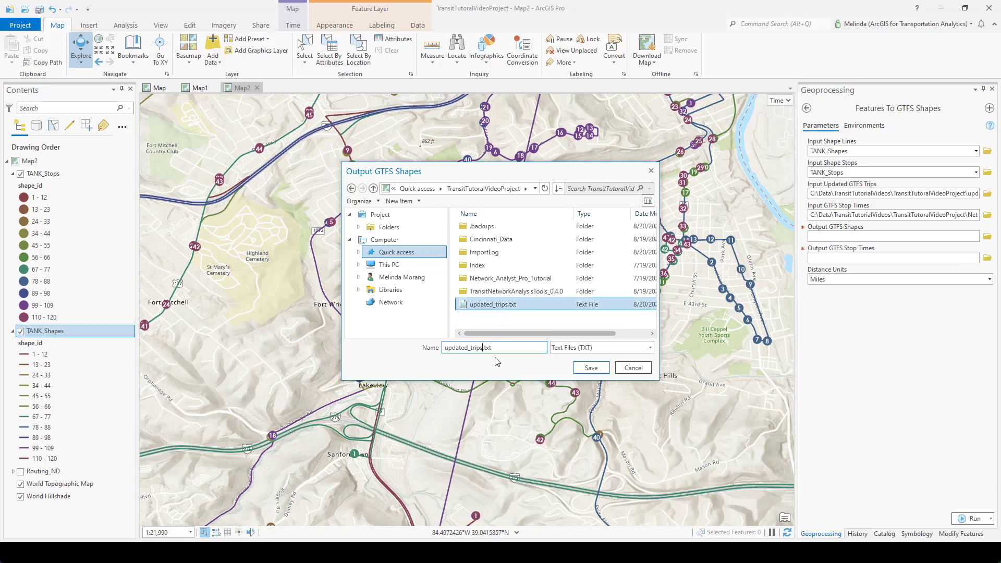
key(BackSpace)
key(BackSpace)
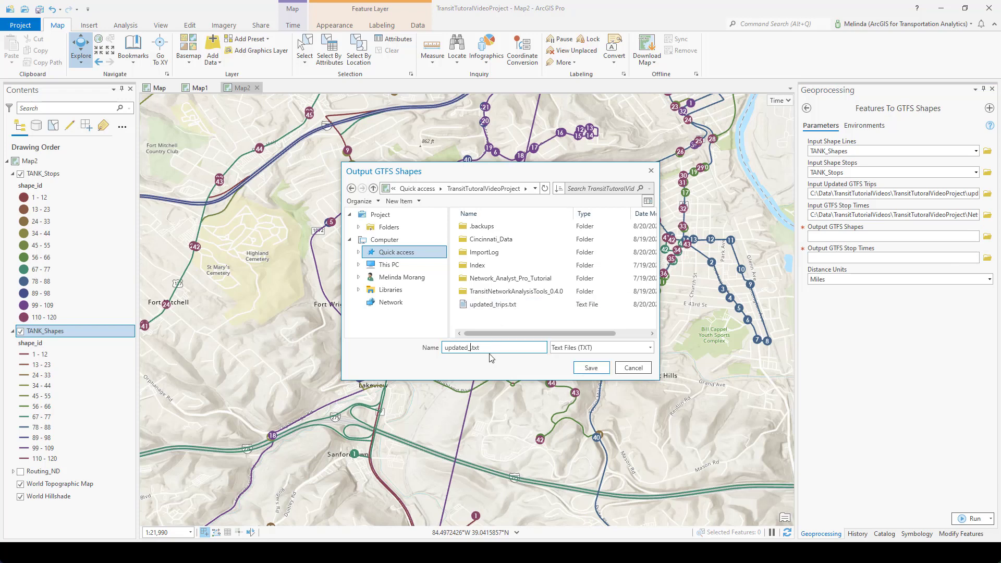
text(shapes)
key(Return)
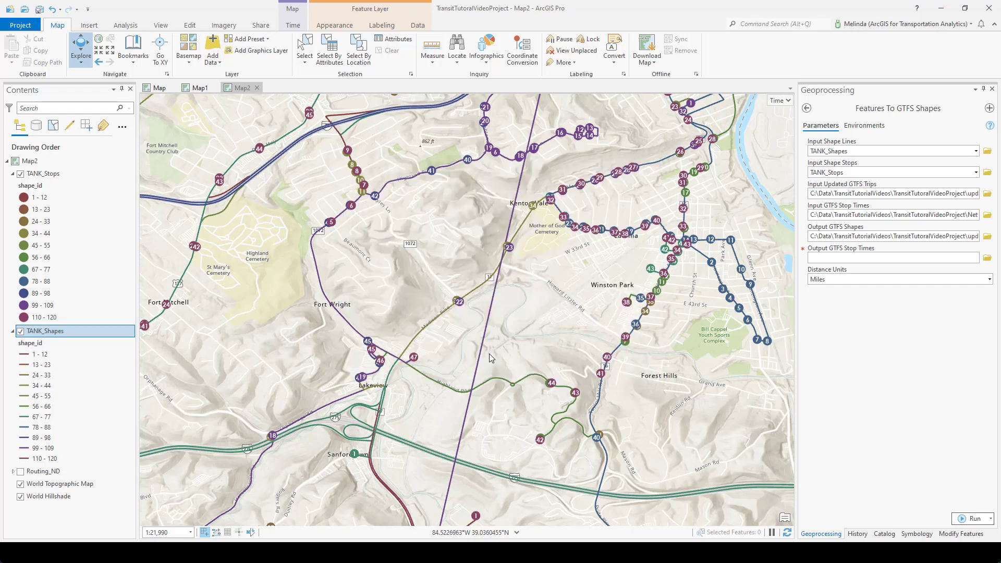
- Set the output GTFS stop times file to updated_stop_times.txt in the project folder and keep the distance units as Miles
click(986, 259)
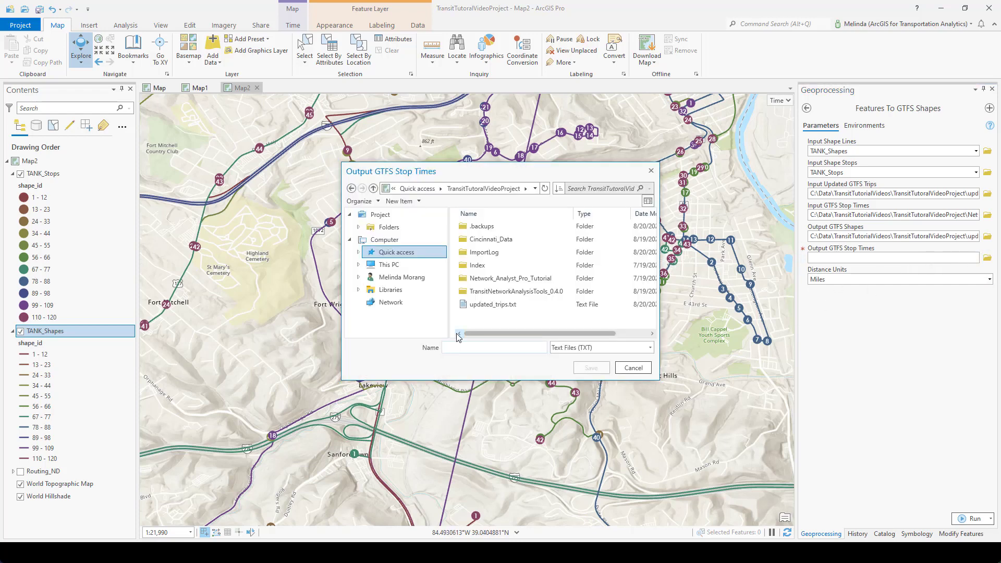
click(493, 303)
click(483, 348)
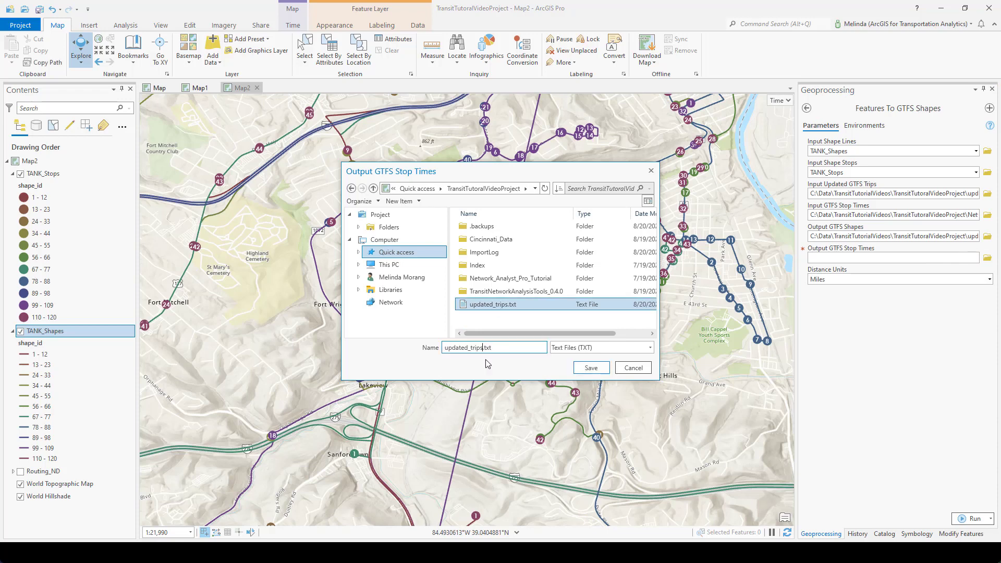
key(BackSpace)
key(BackSpace)
key(BackSpace)
key(BackSpace)
key(BackSpace)
text(stop_times)
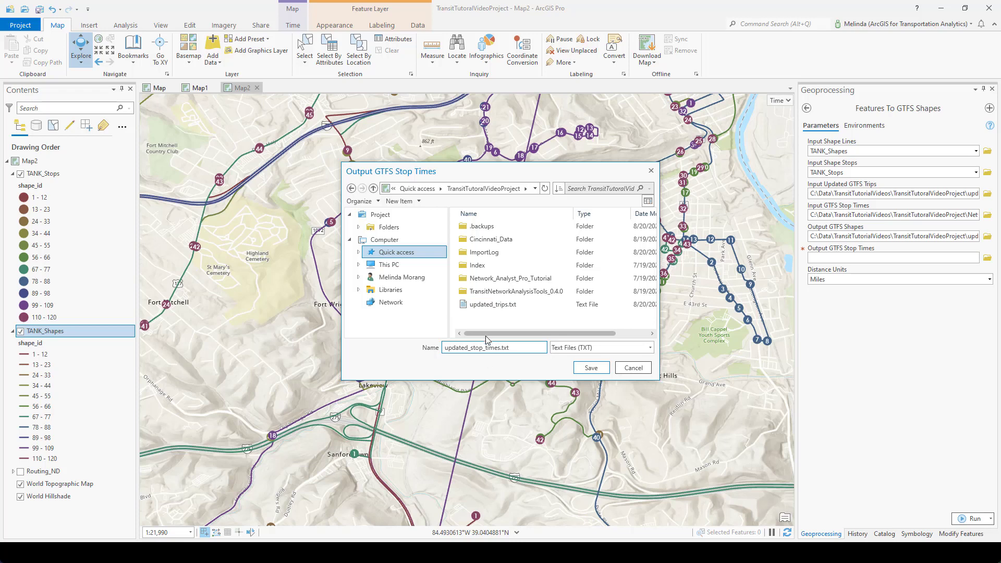
click(591, 367)
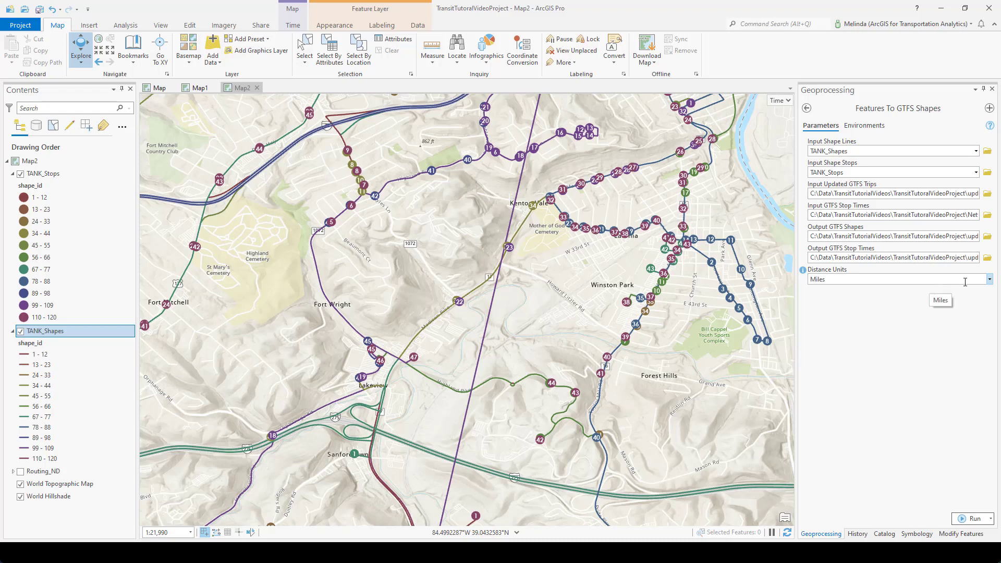
click(989, 281)
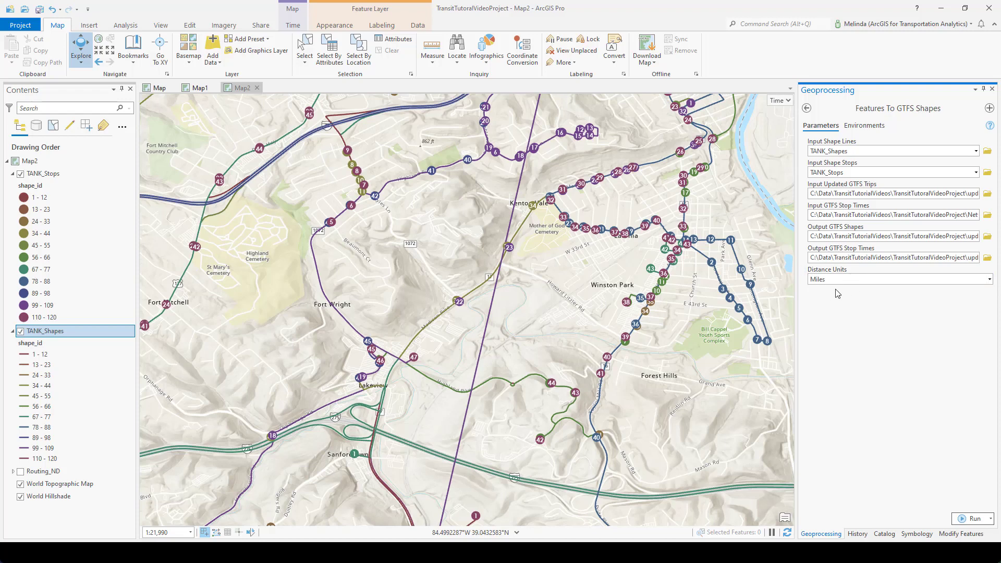
- Keep the distance units as Miles and run the Features To GTFS Shapes tool on TANK_Shapes and TANK_Stops
click(989, 279)
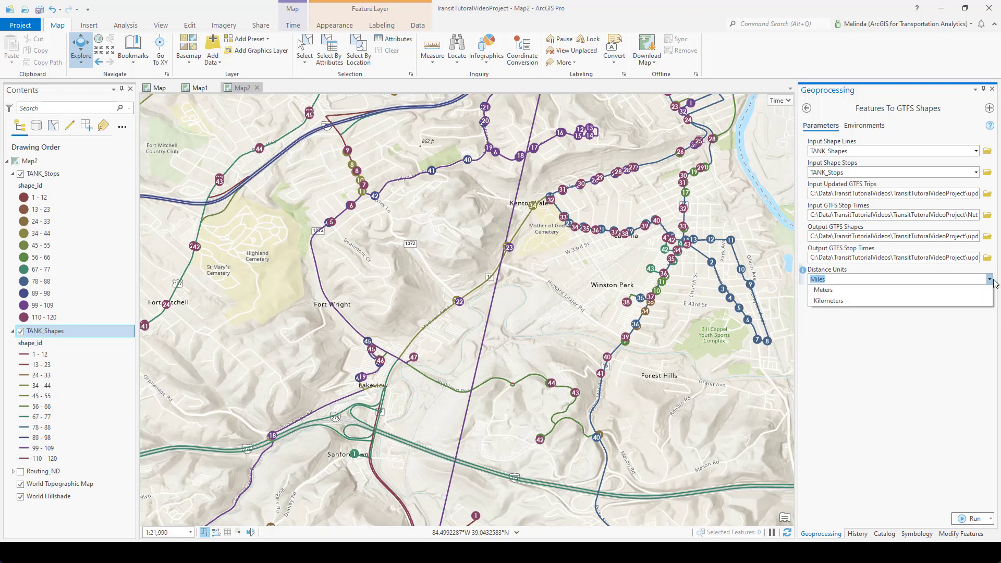
click(990, 280)
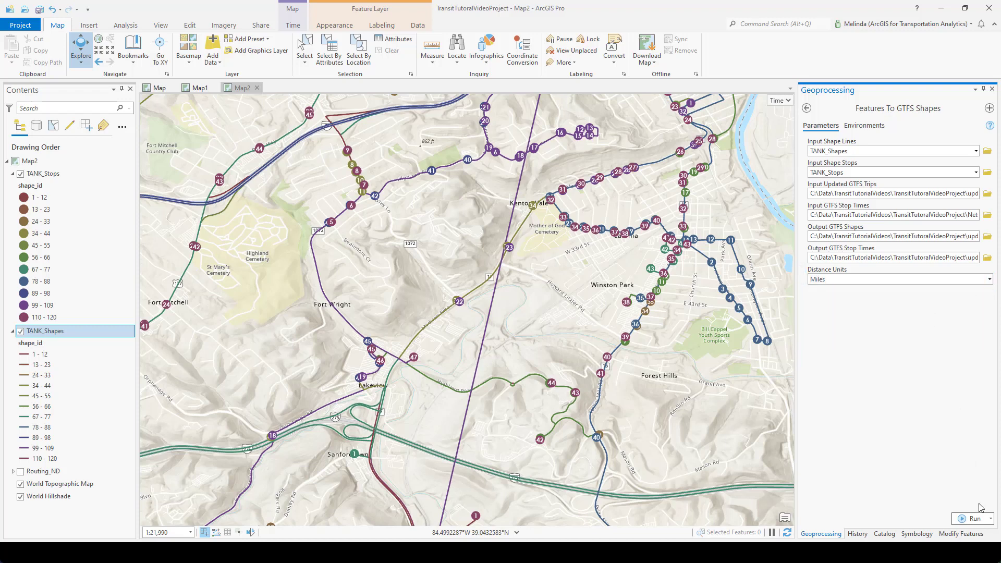
click(974, 519)
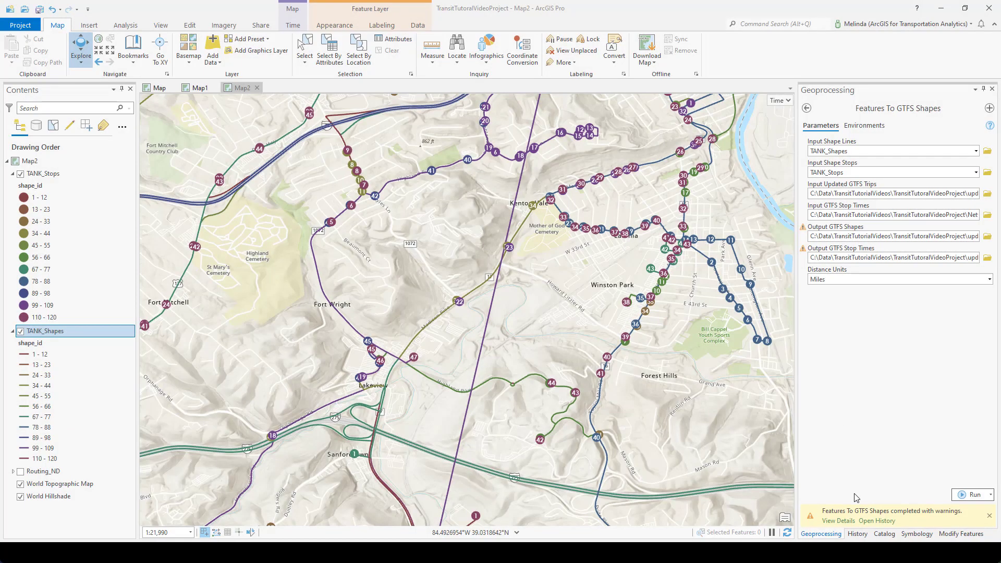
- Open the details of the Features To GTFS Shapes run and examine its messages for the IDs of shapes with geometry problems
click(851, 521)
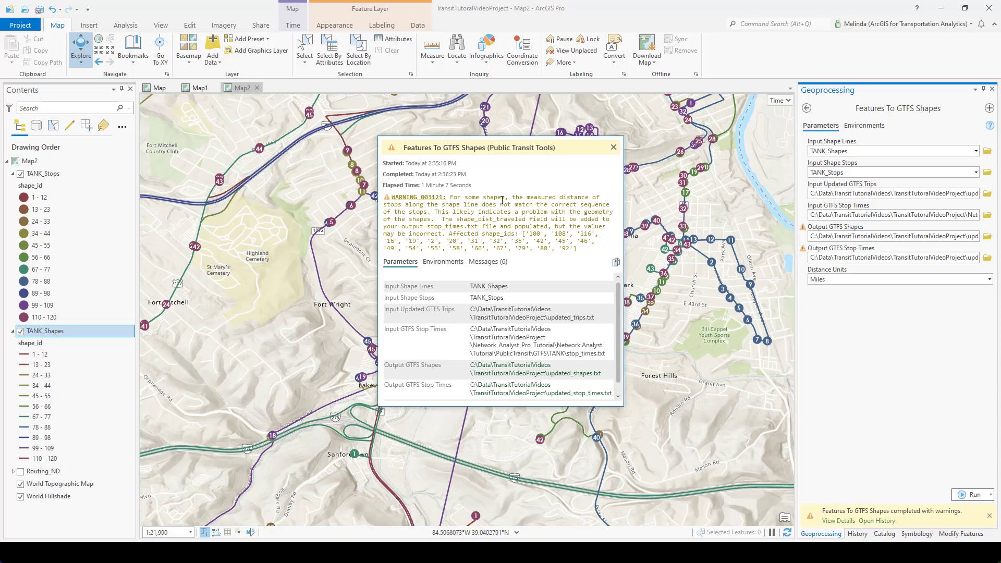
click(492, 262)
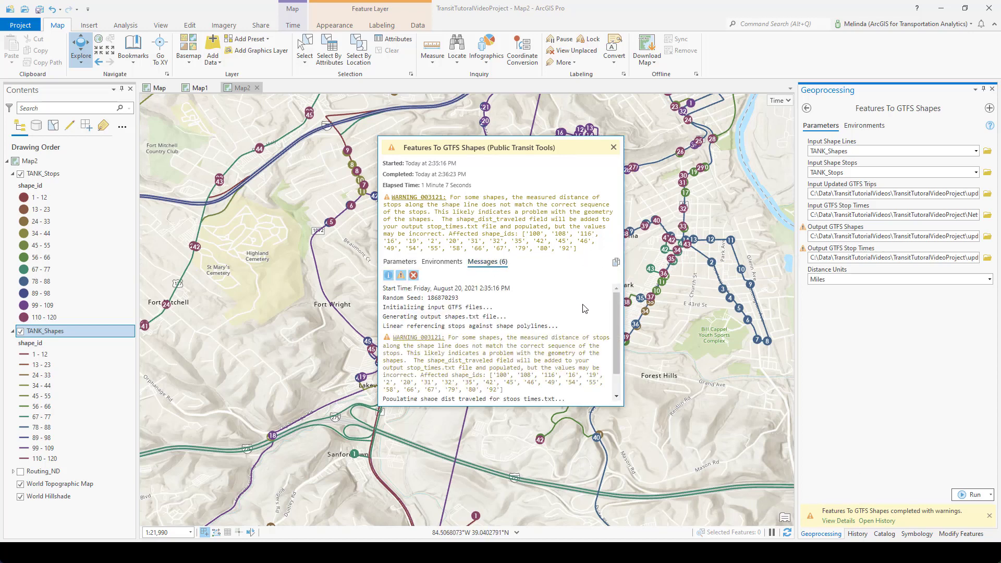
scroll(581, 325, down, 1)
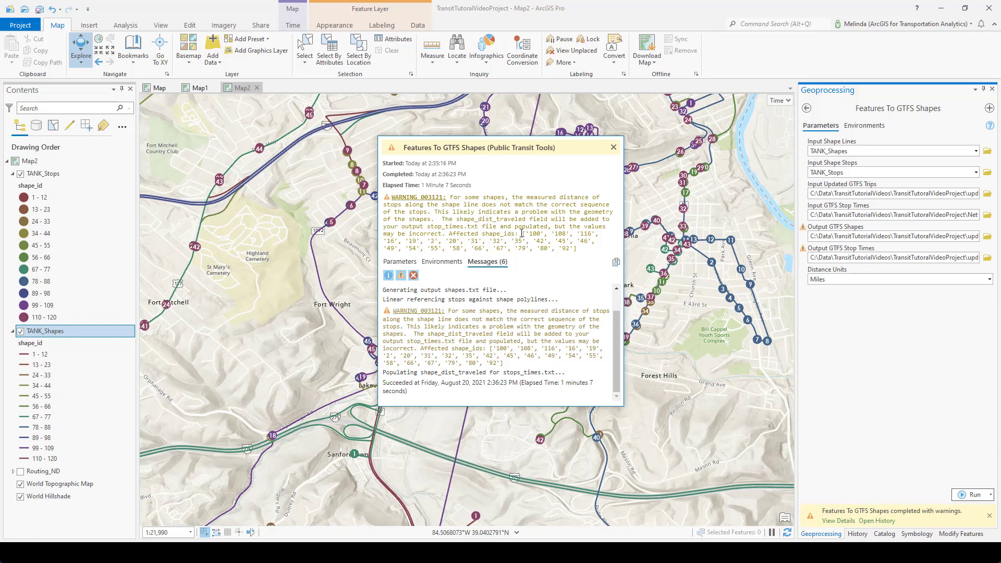
drag(522, 233, 583, 249)
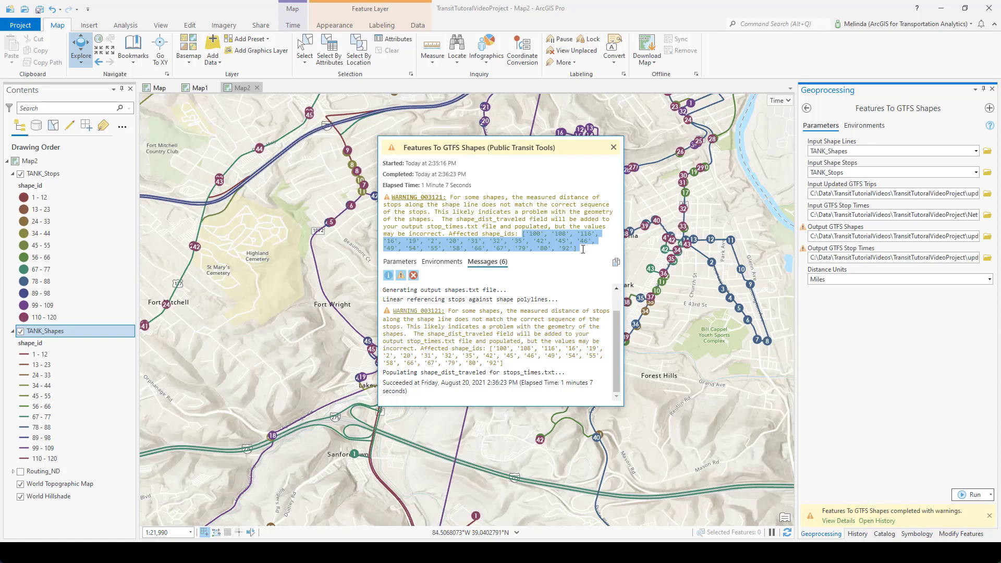
click(521, 233)
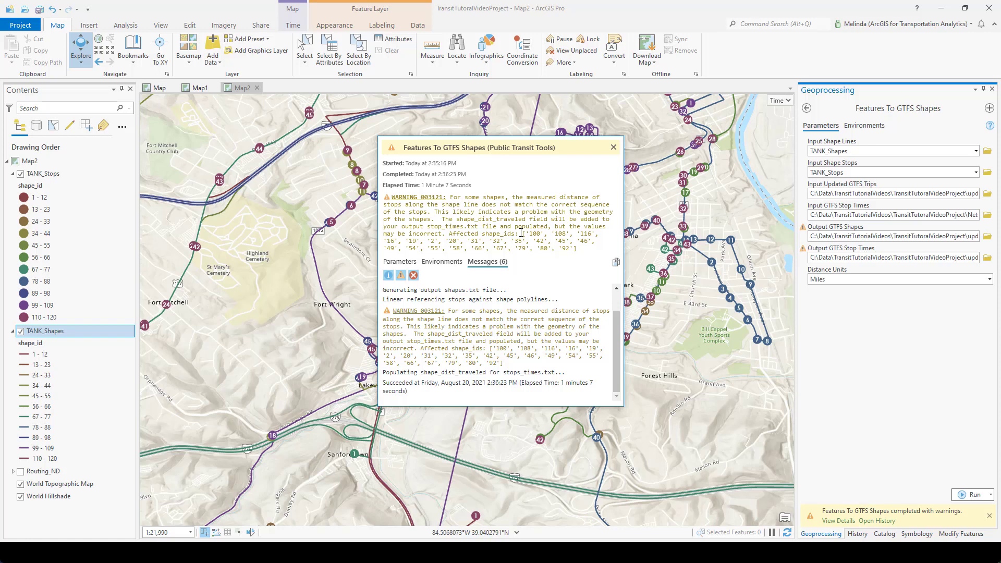
drag(522, 233, 584, 248)
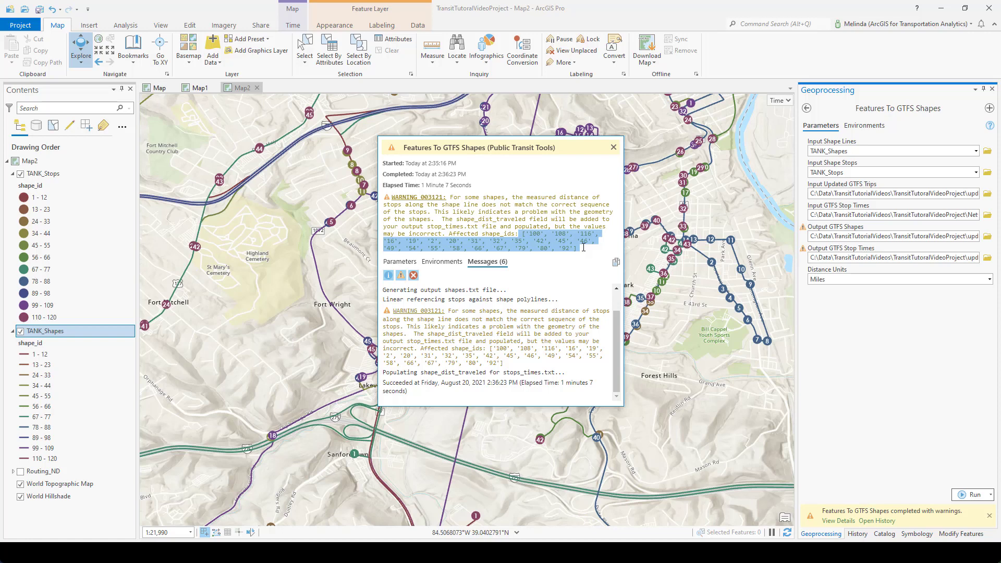
click(572, 247)
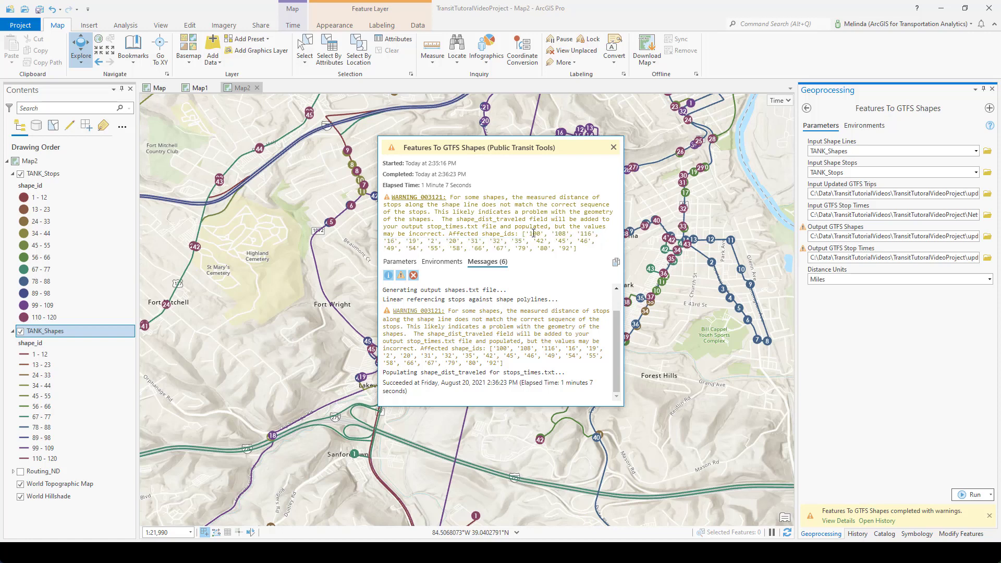